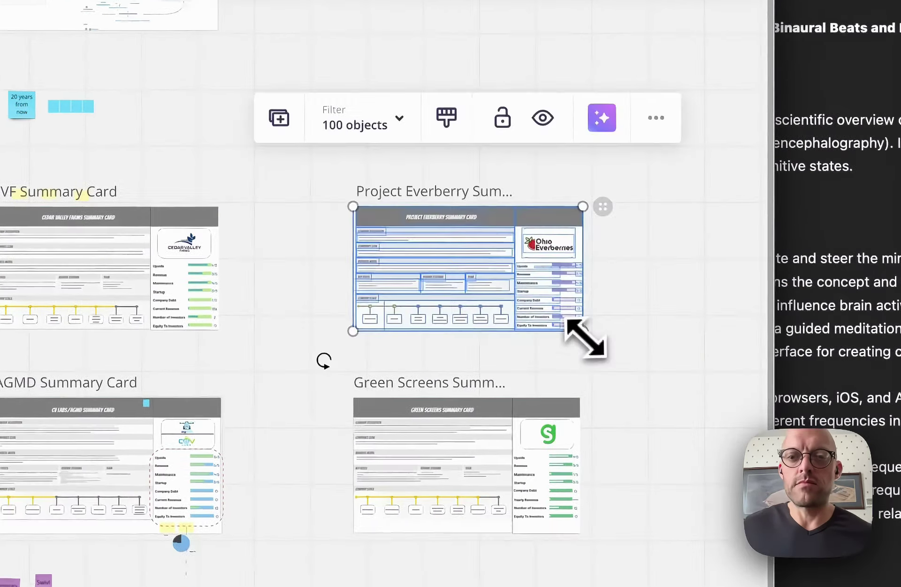
Shrink the Project Everberry summary card, then search for 'cedar' to find the Cedar Valley Farms card
drag(583, 332, 483, 539)
click(342, 311)
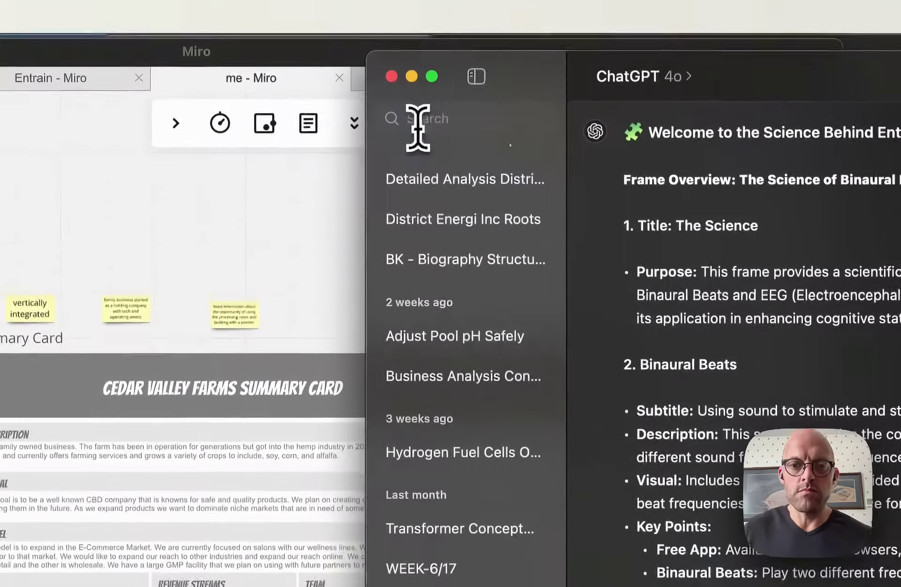
click(417, 127)
text(cedar)
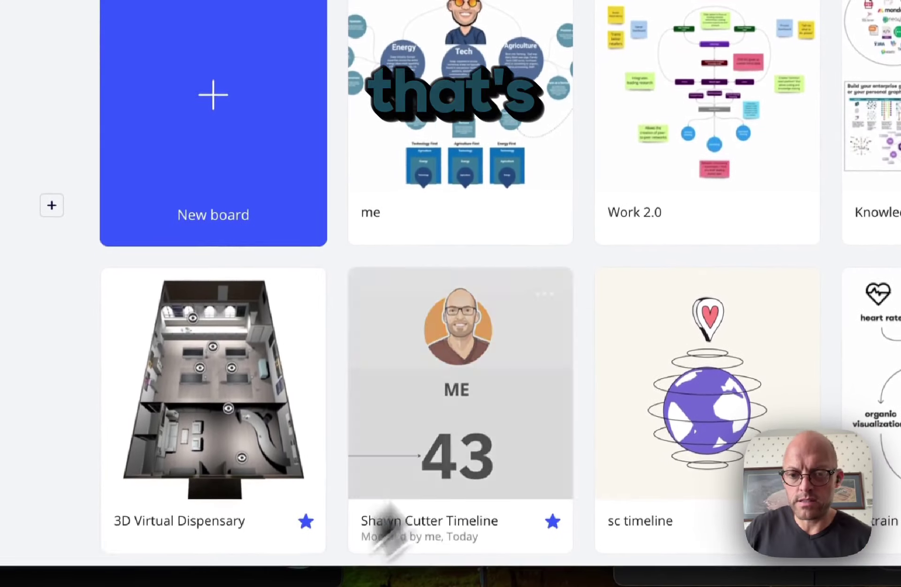
Scroll the boards grid down to the board holding the UIX Notes frame
scroll(597, 375, down, 5)
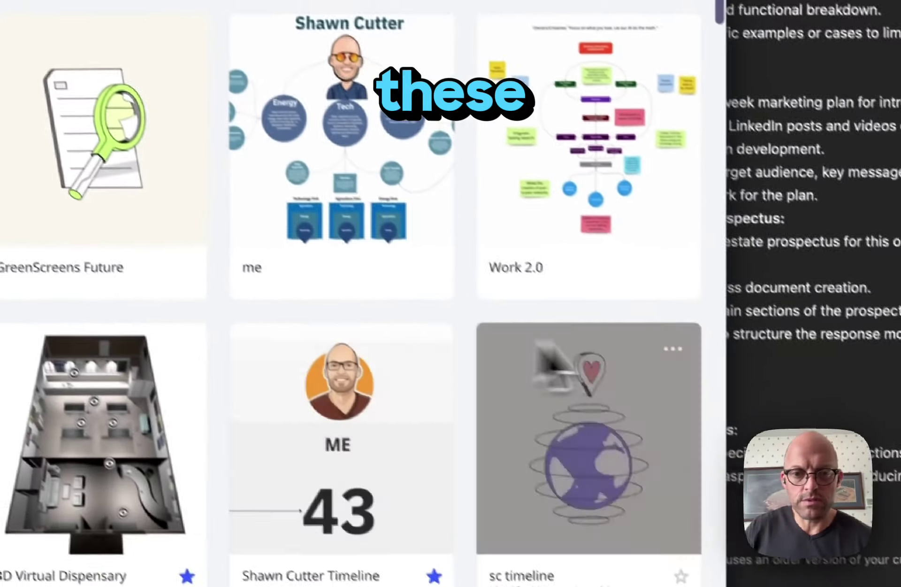
scroll(617, 451, down, 5)
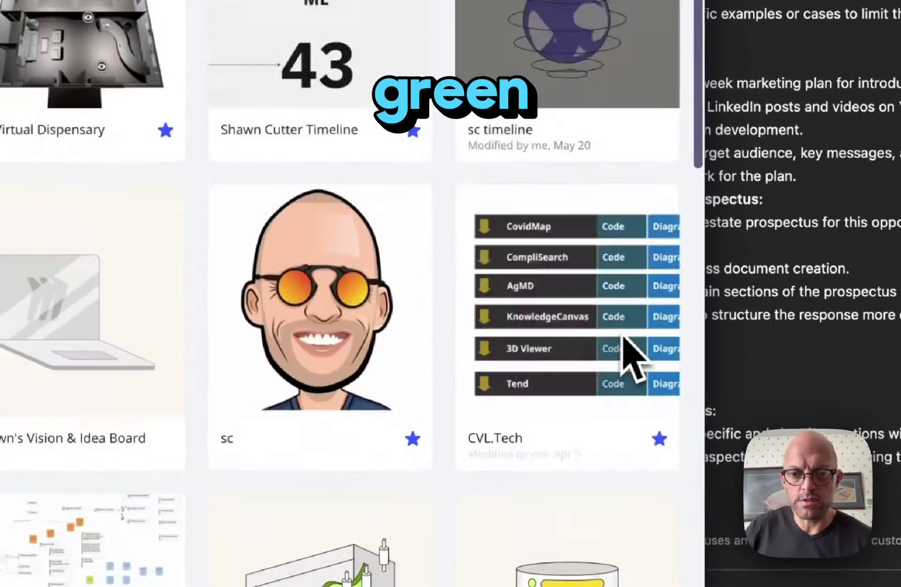
scroll(634, 357, down, 10)
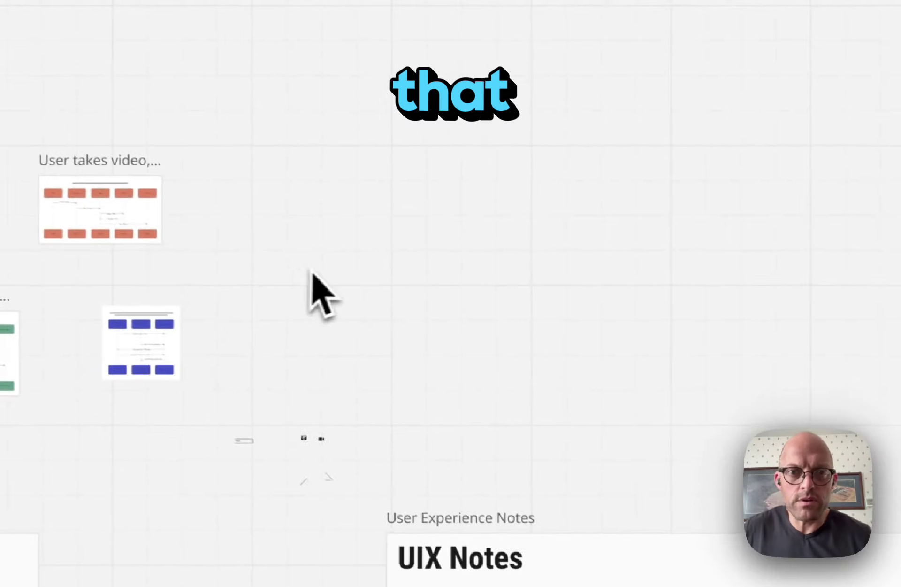
Search chats for 'firstblush' and reflow the yellow scenario sticky notes into three columns
click(336, 123)
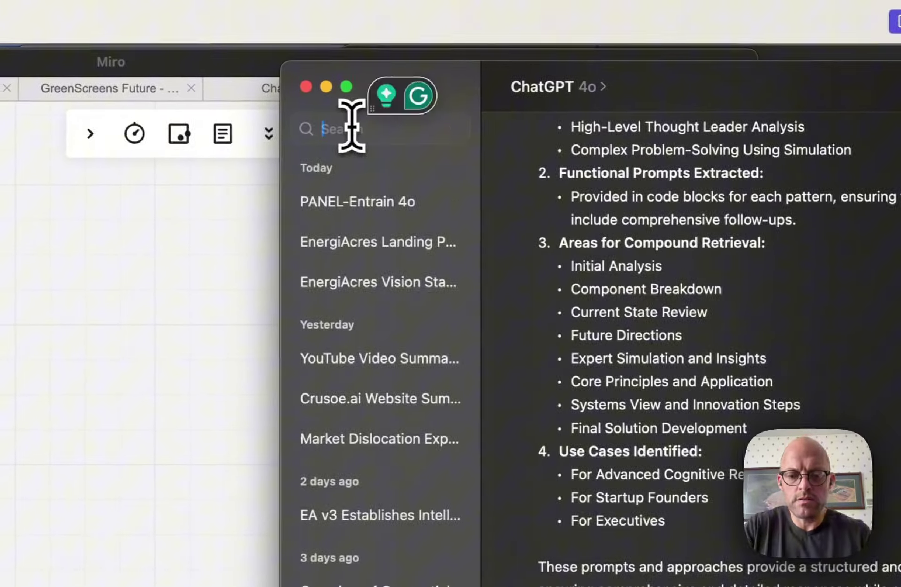
text(firstblush)
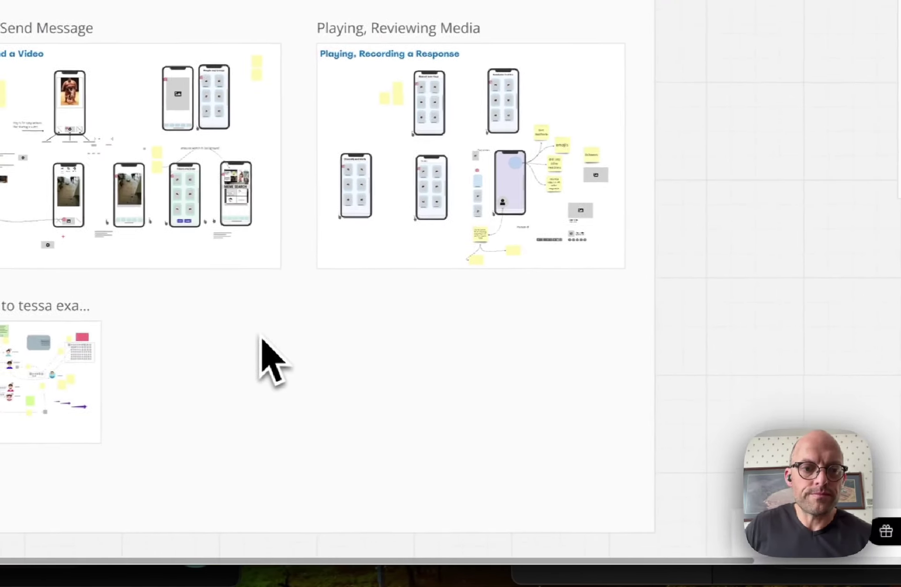
scroll(282, 359, left, 3)
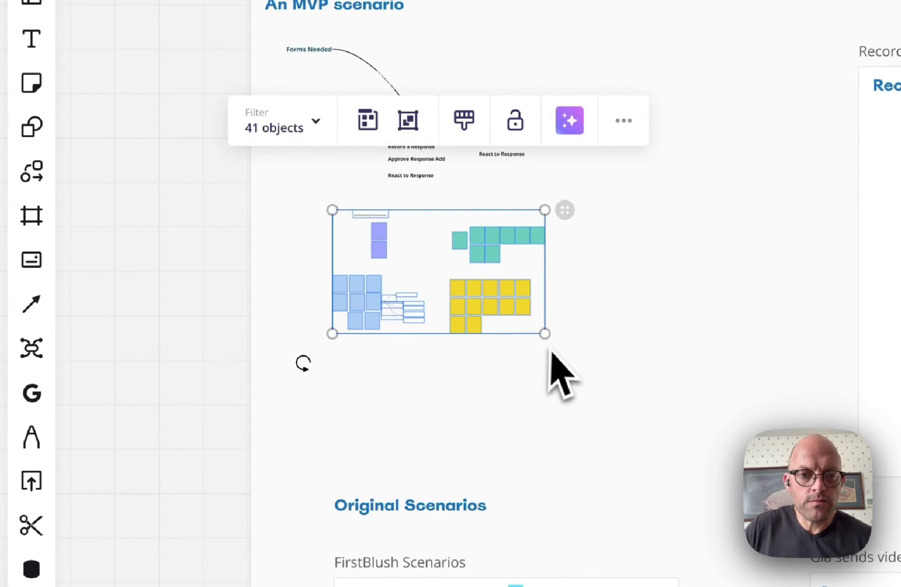
drag(545, 337, 554, 493)
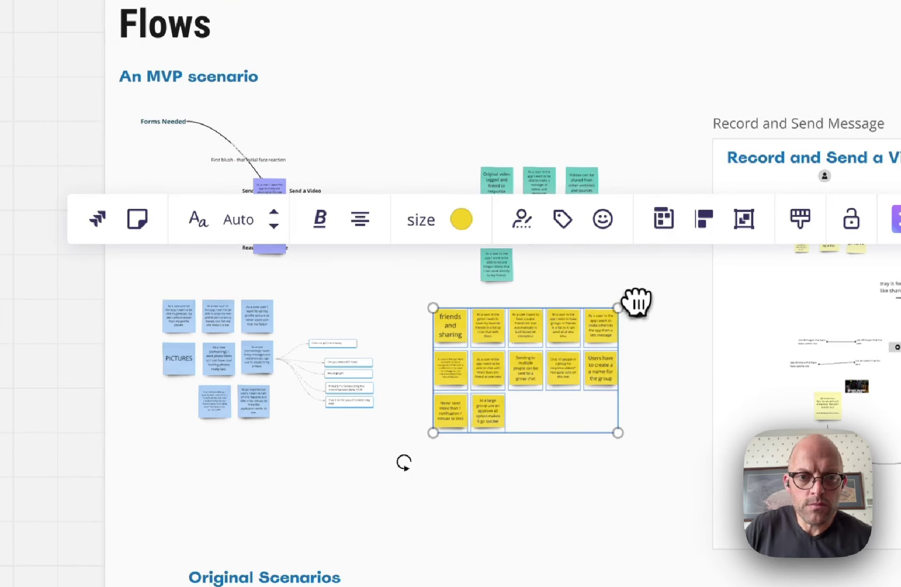
drag(637, 303, 583, 322)
drag(503, 372, 527, 382)
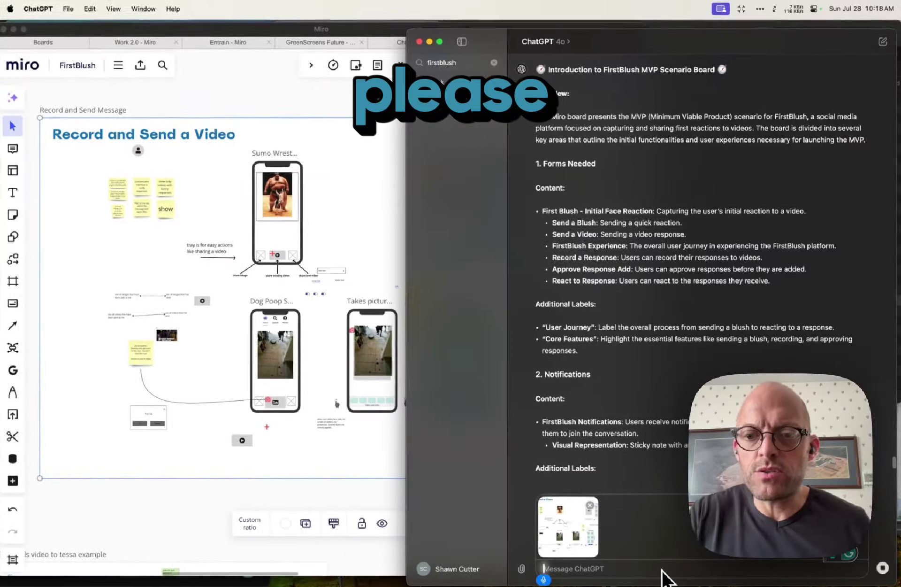
Ask ChatGPT to 'do the same' and identify the user flows held within each part
text(Please do the same thing for this frame)
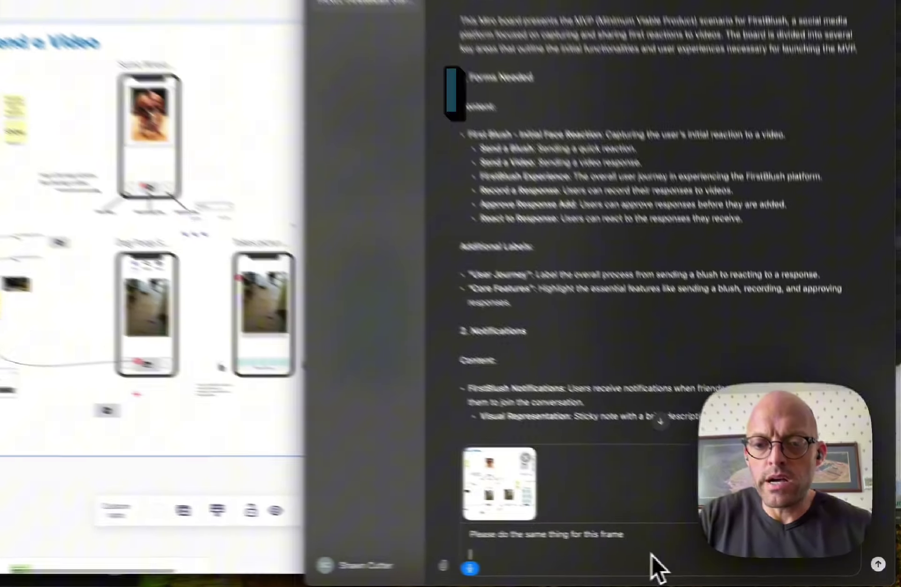
text(I also want you to identify)
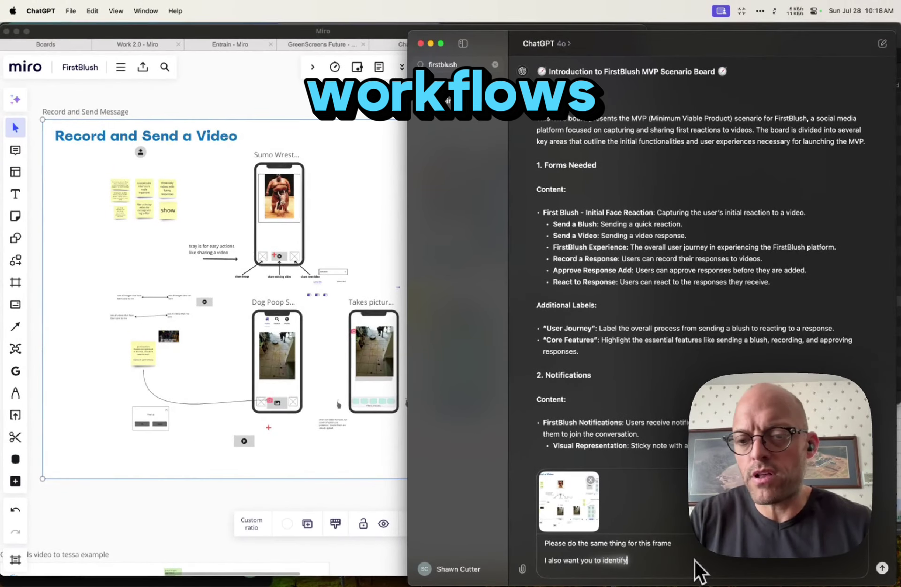
text( the workflows that are)
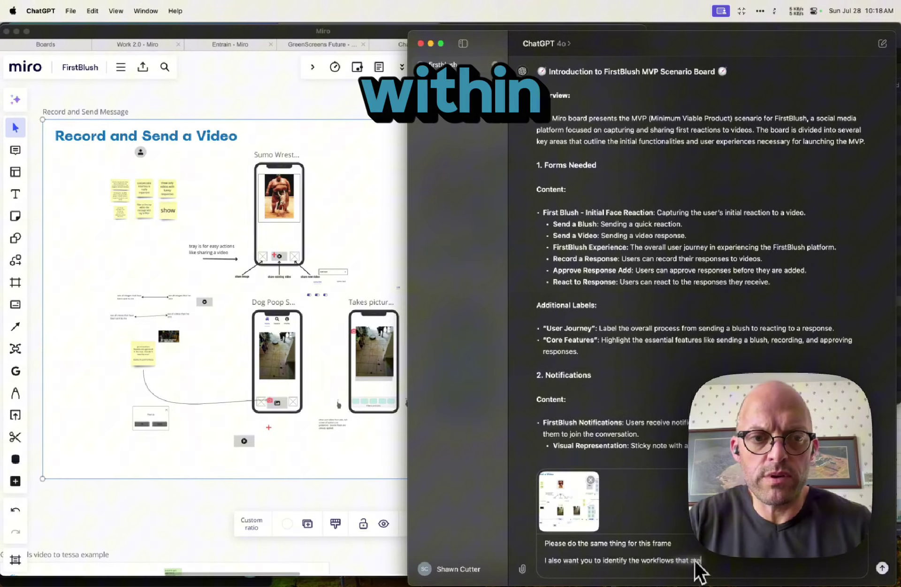
text( held within each)
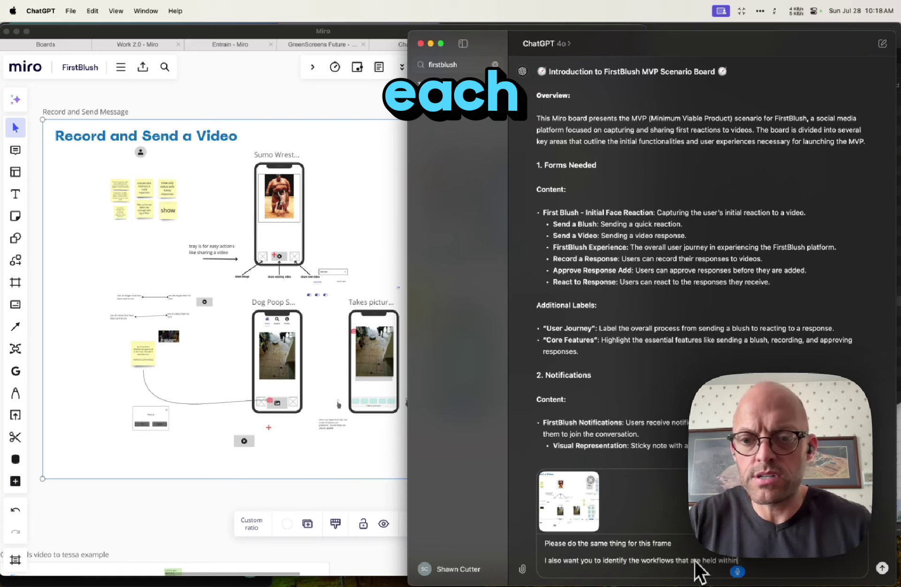
double_click(650, 562)
text(user fl)
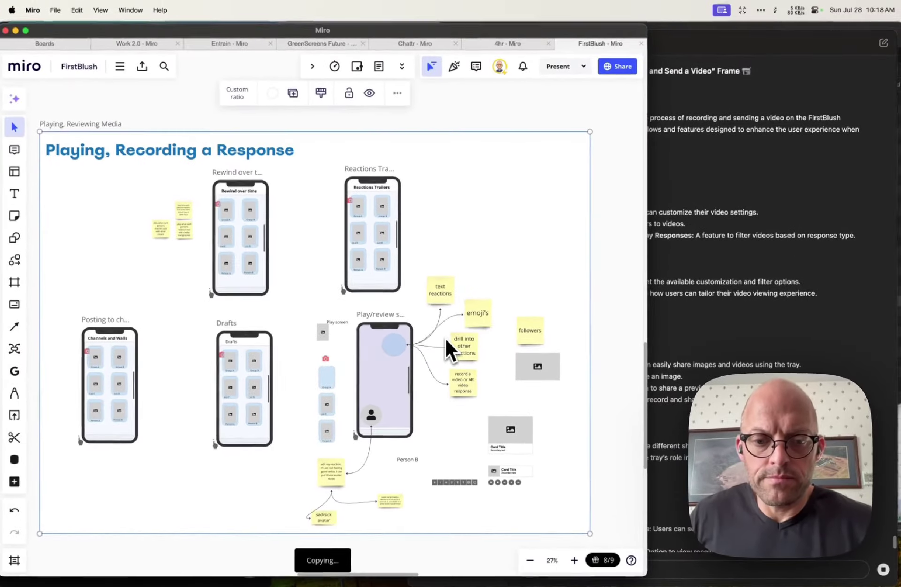
Paste the Playing, Recording a Response frame into ChatGPT with the note 'with this one'
click(663, 577)
key(super+v)
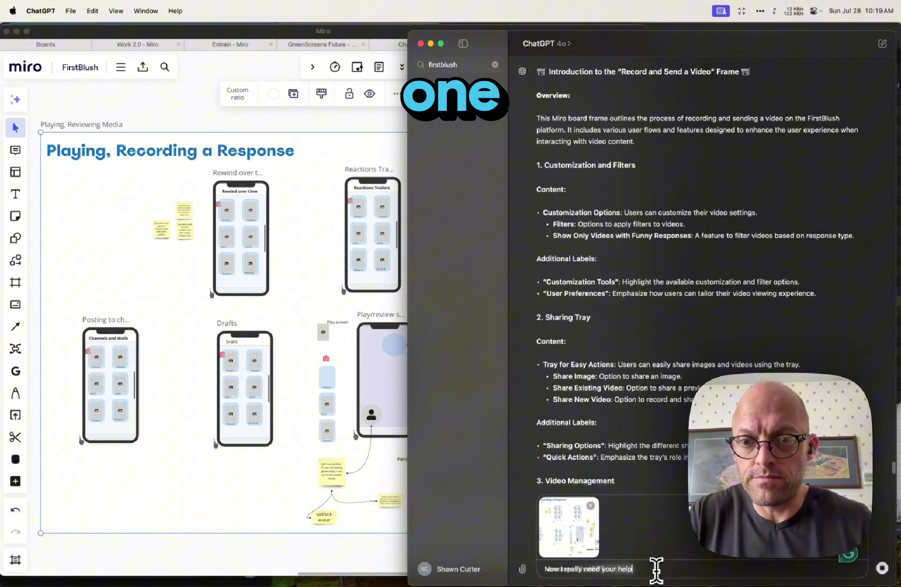
text(with this one)
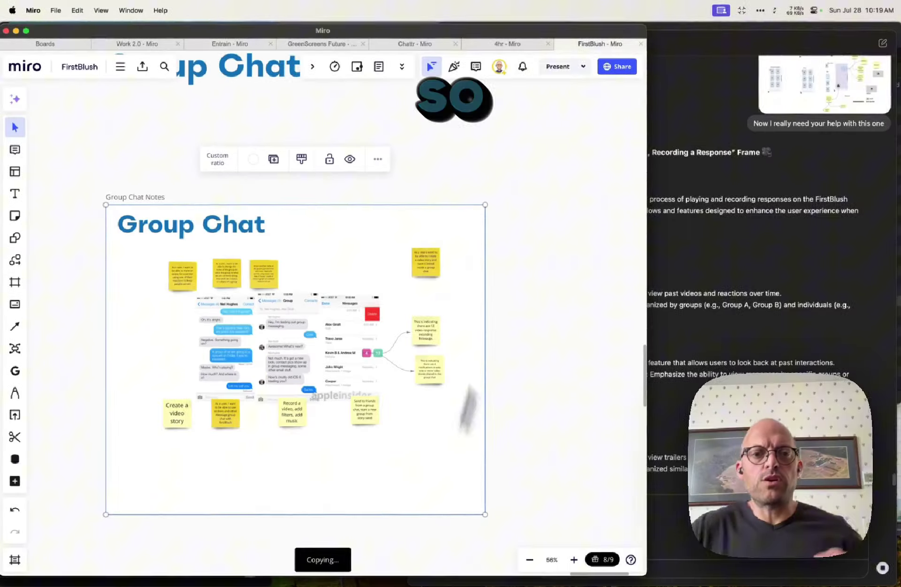
scroll(482, 452, down, 5)
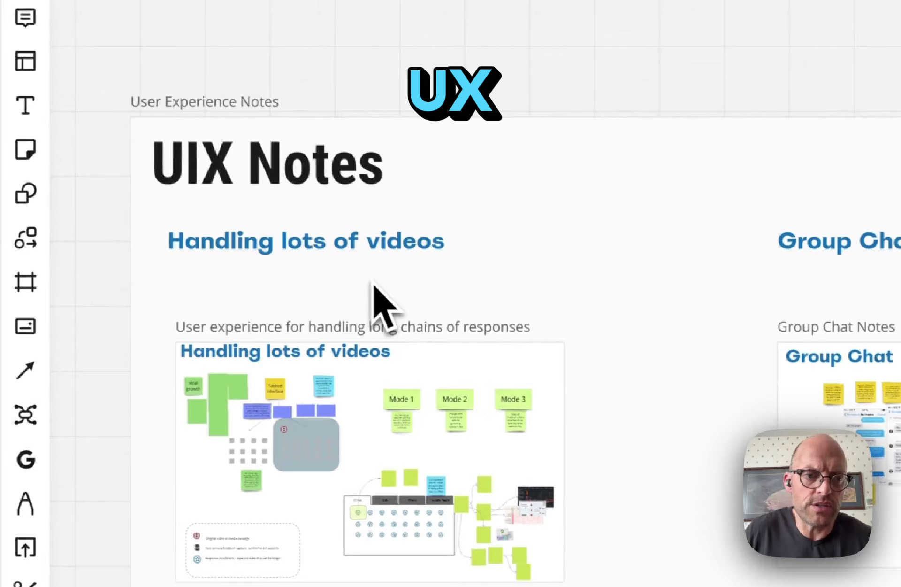
scroll(378, 289, down, 3)
scroll(370, 291, up, 6)
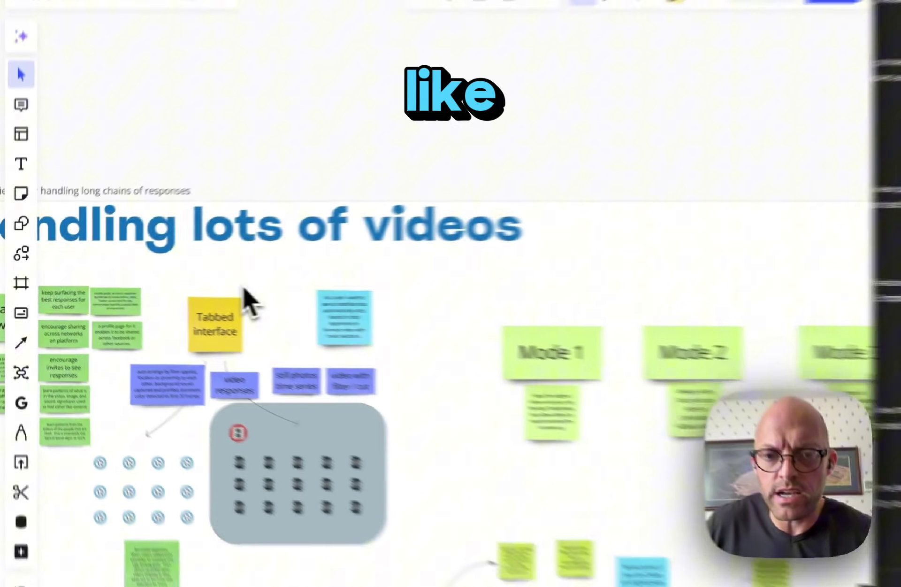
scroll(211, 289, left, 3)
scroll(188, 241, up, 5)
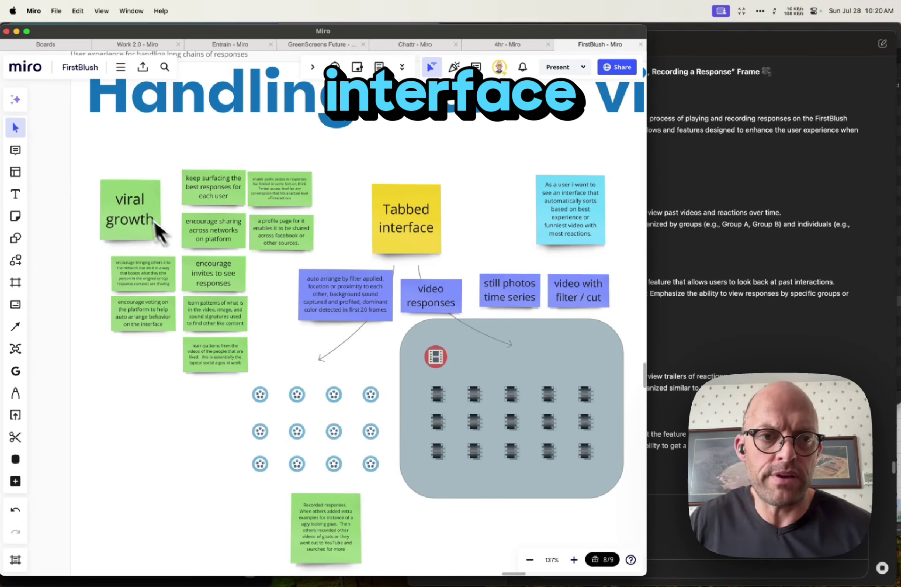
scroll(304, 439, down, 5)
scroll(317, 463, down, 3)
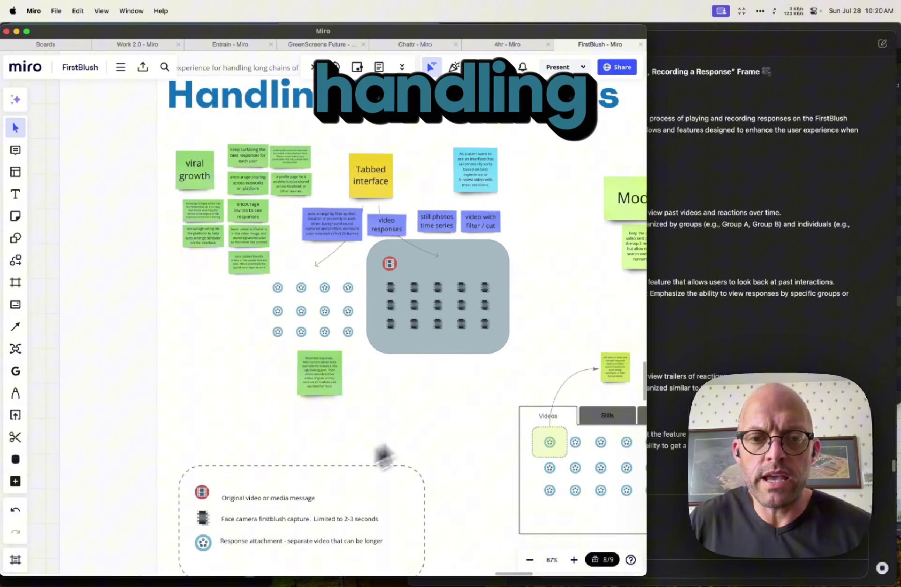
scroll(405, 377, up, 5)
scroll(352, 276, up, 5)
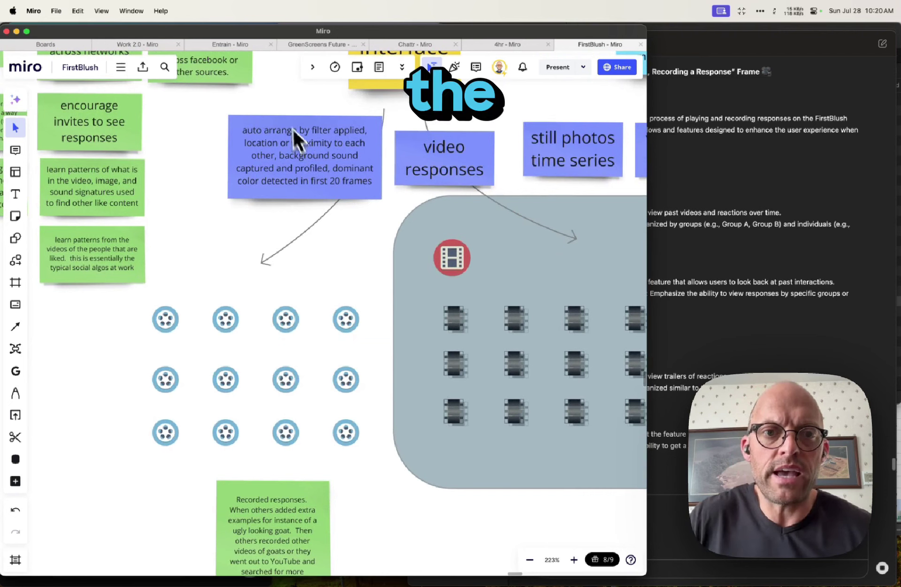
scroll(219, 405, down, 1)
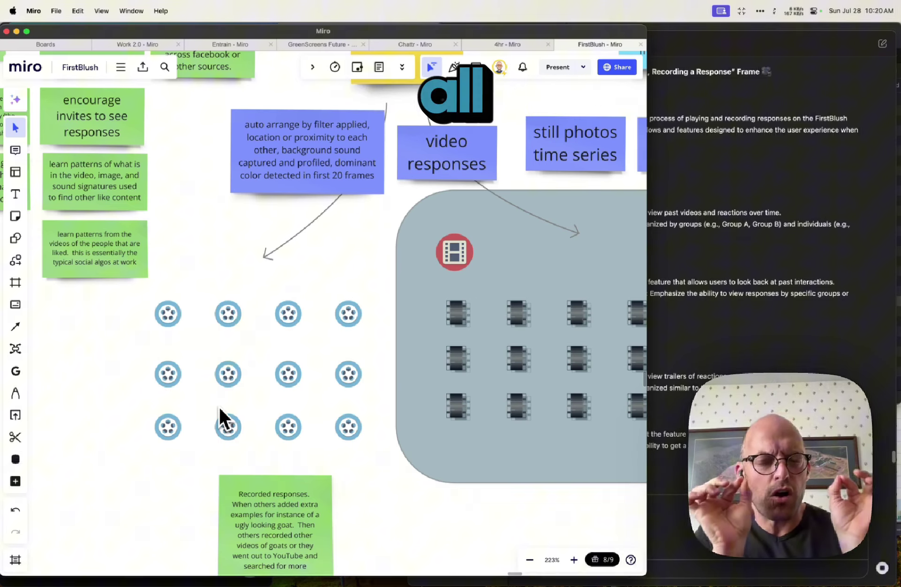
scroll(219, 406, down, 5)
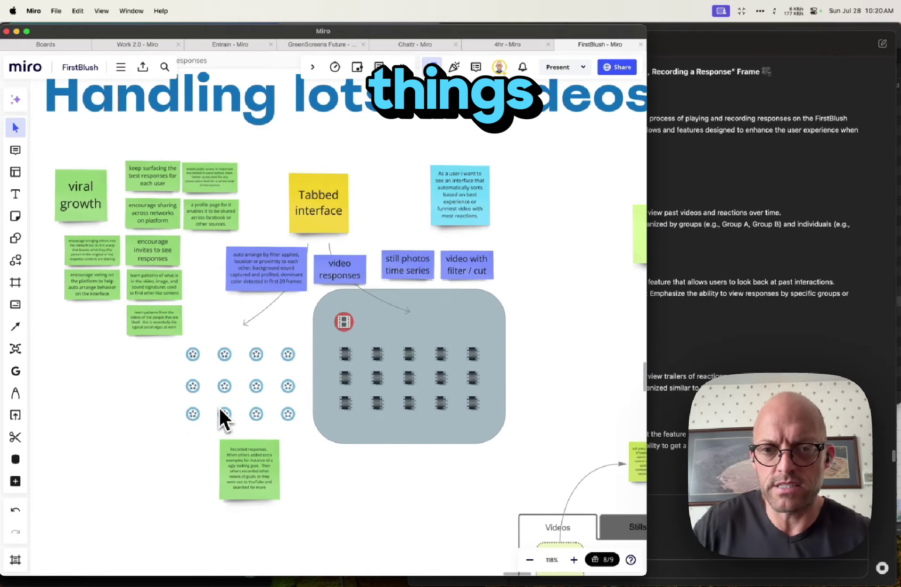
scroll(218, 406, right, 5)
scroll(217, 406, right, 3)
scroll(214, 407, down, 2)
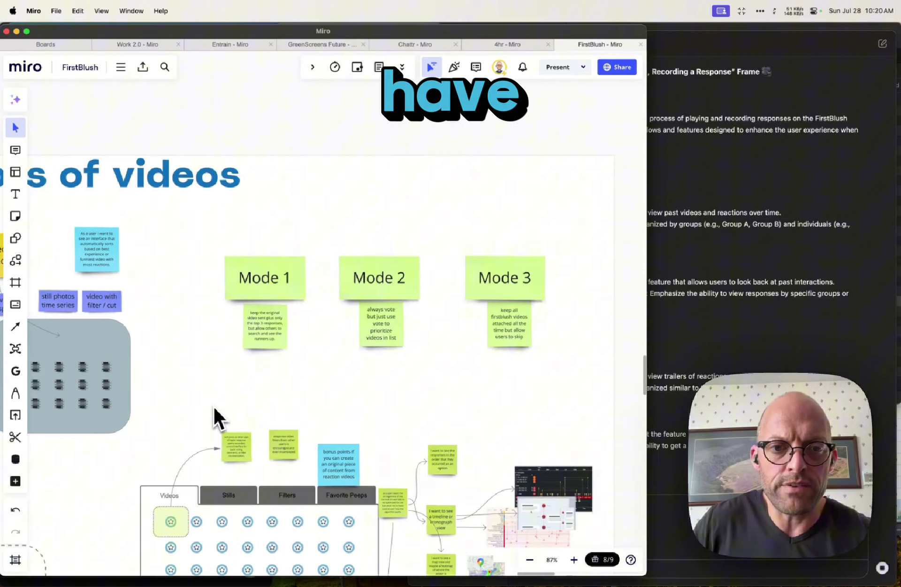
scroll(213, 405, up, 6)
scroll(214, 405, right, 3)
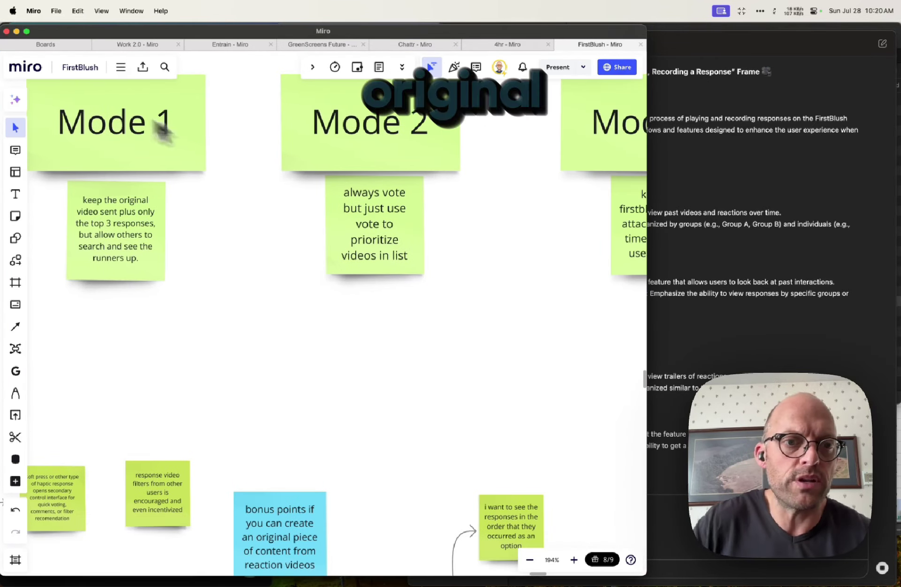
scroll(230, 378, up, 2)
scroll(233, 391, up, 1)
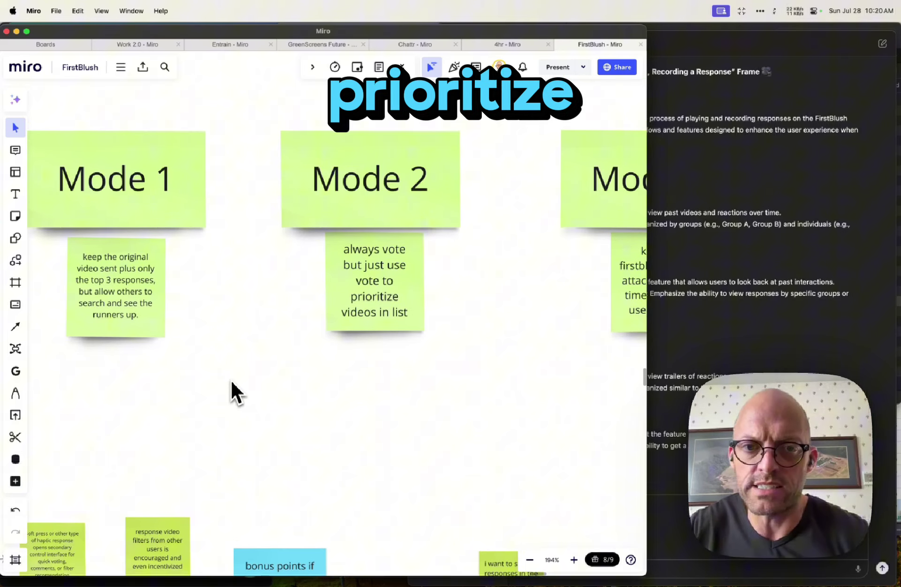
scroll(231, 381, right, 5)
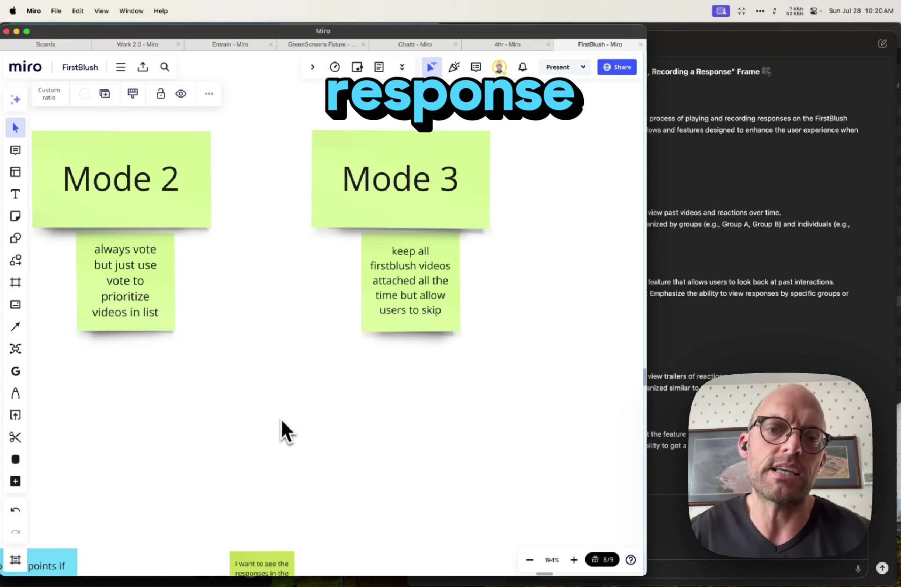
scroll(280, 420, down, 5)
scroll(281, 420, down, 5)
scroll(282, 420, left, 3)
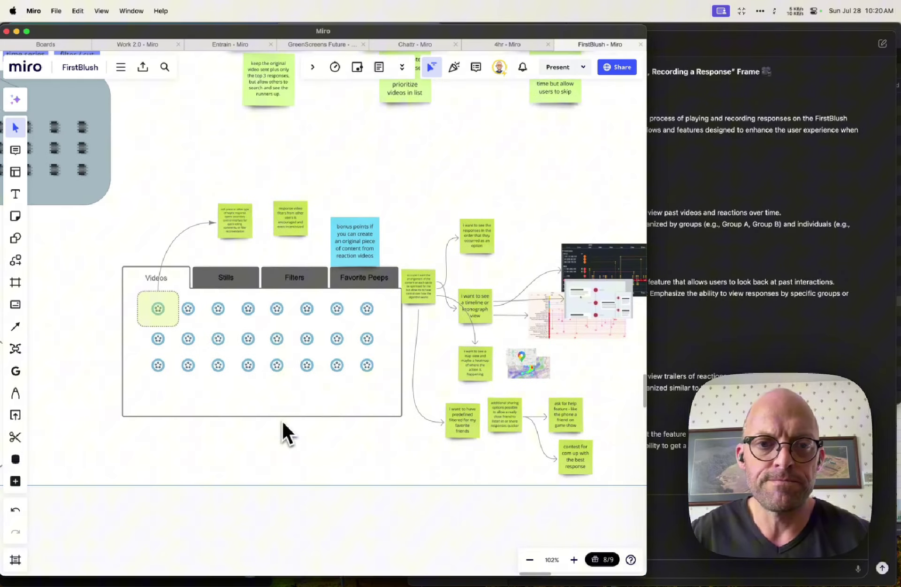
Send the lots-of-videos frame screenshot, then paste the Group Chat Notes frame into ChatGPT
scroll(253, 378, right, 2)
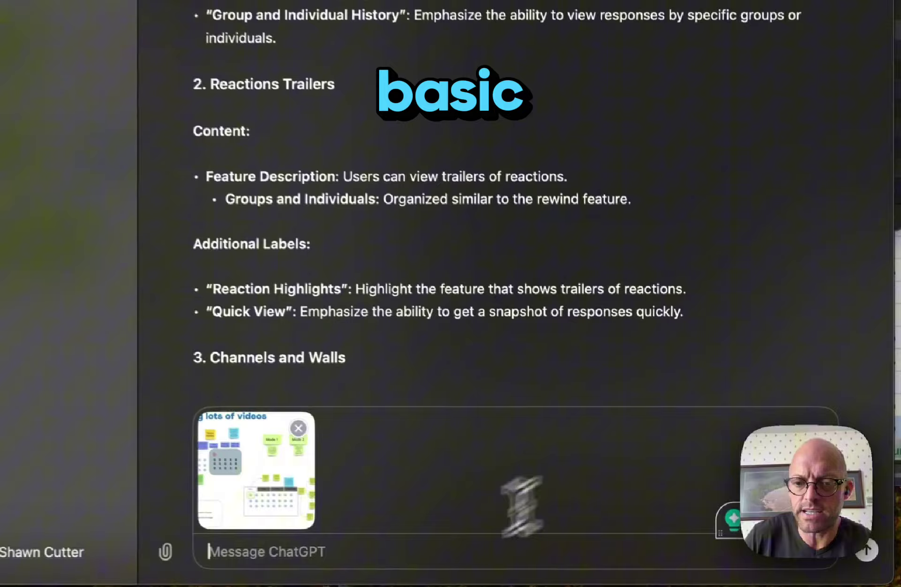
key(Return)
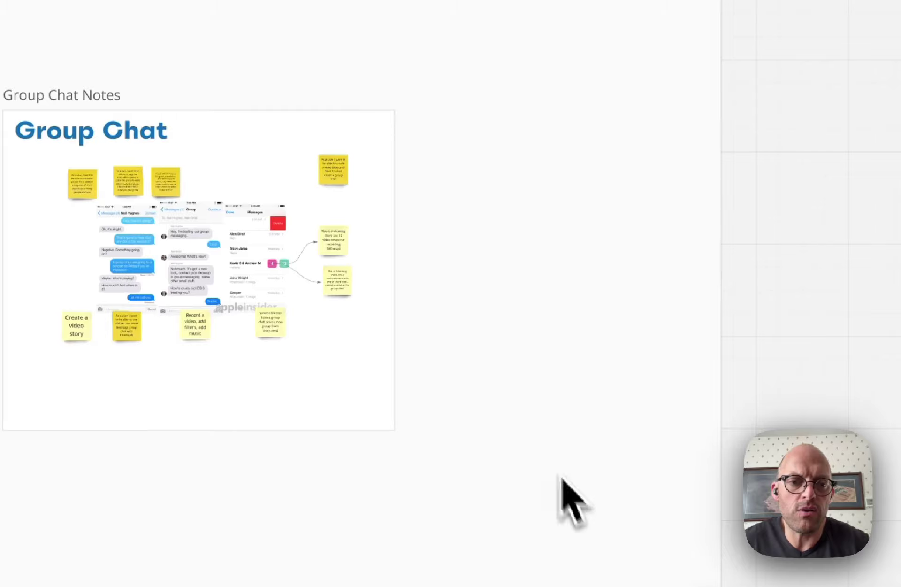
click(89, 101)
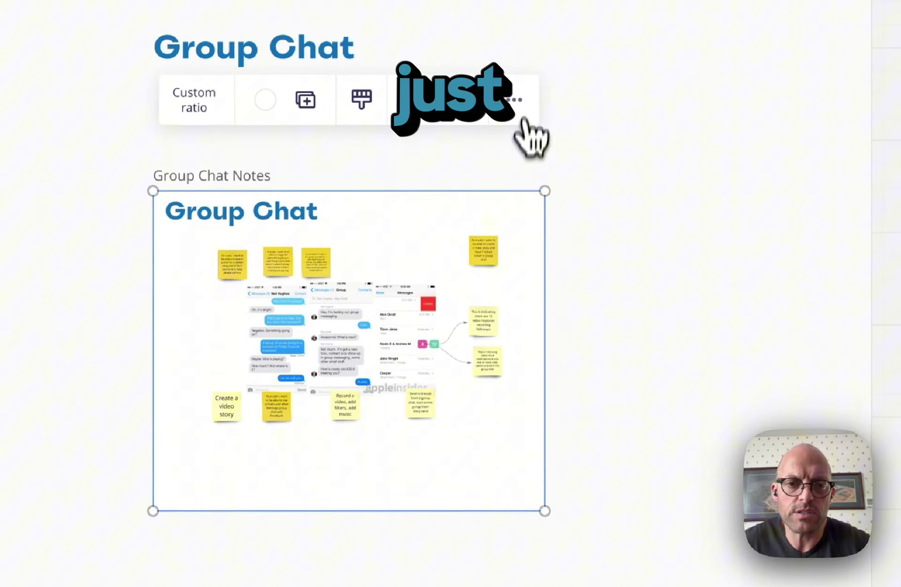
click(500, 93)
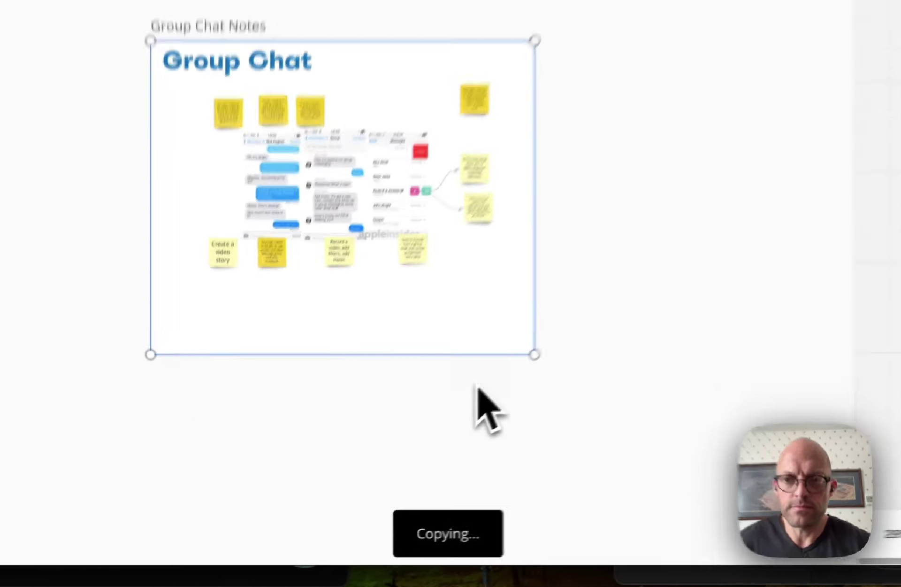
key(super+v)
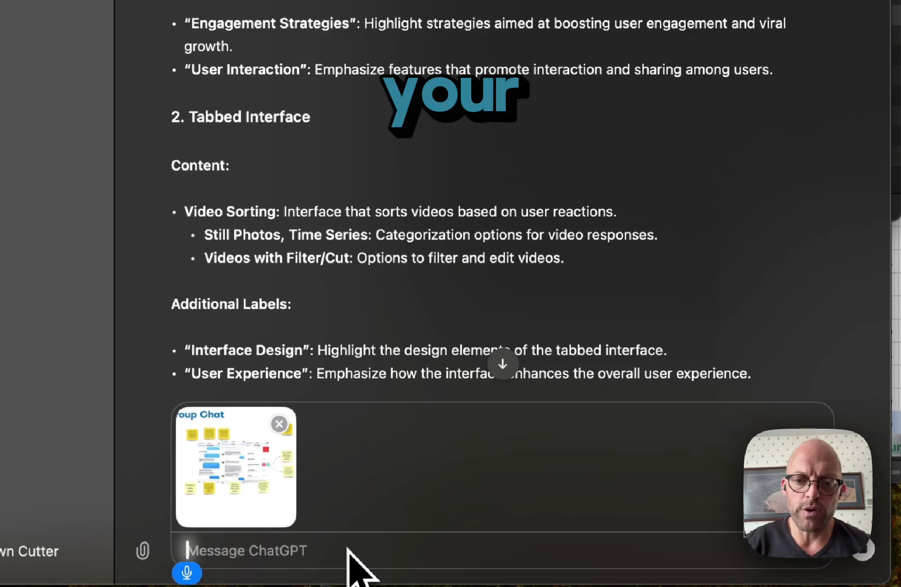
Ask ChatGPT to review your initial take on what group chat would look like
text(Now I need your help reviewing)
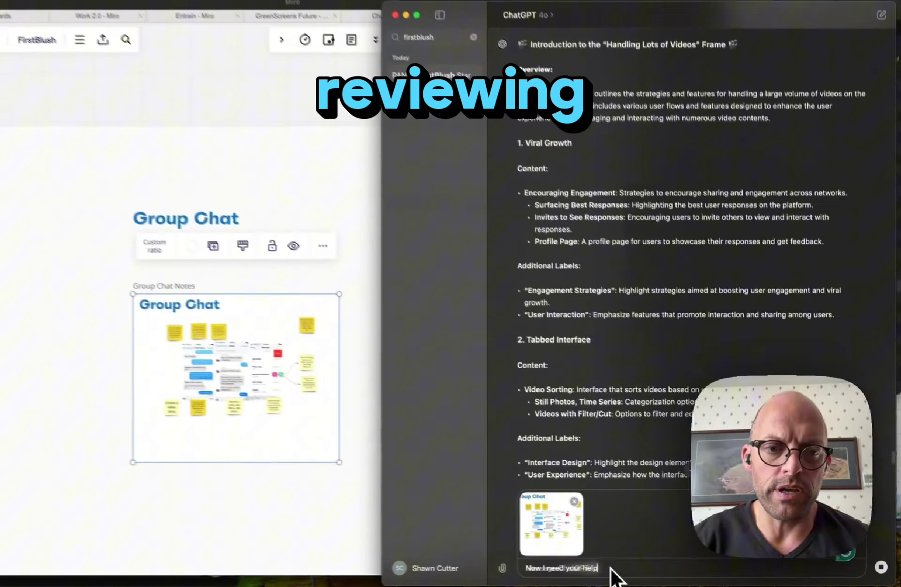
text( my initial take on what group chat would l)
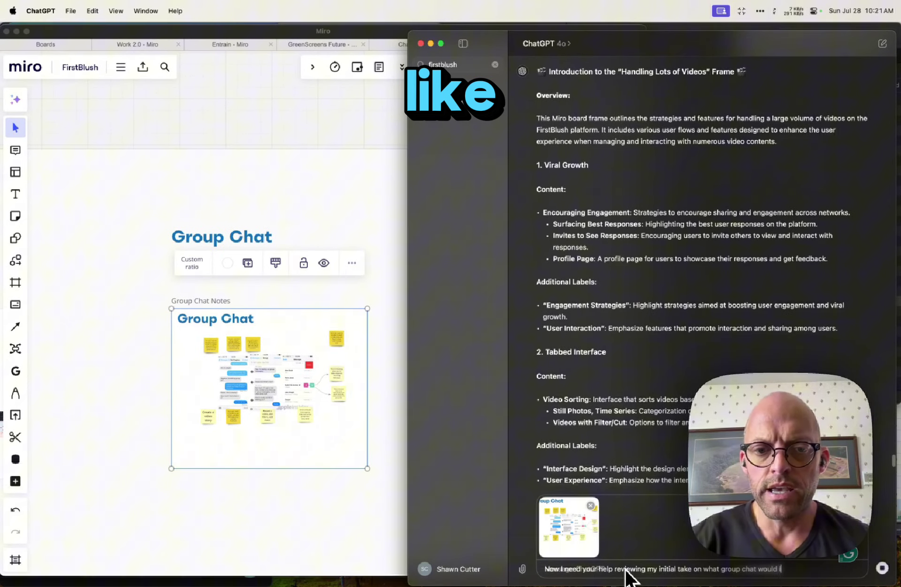
text(ook like and build me)
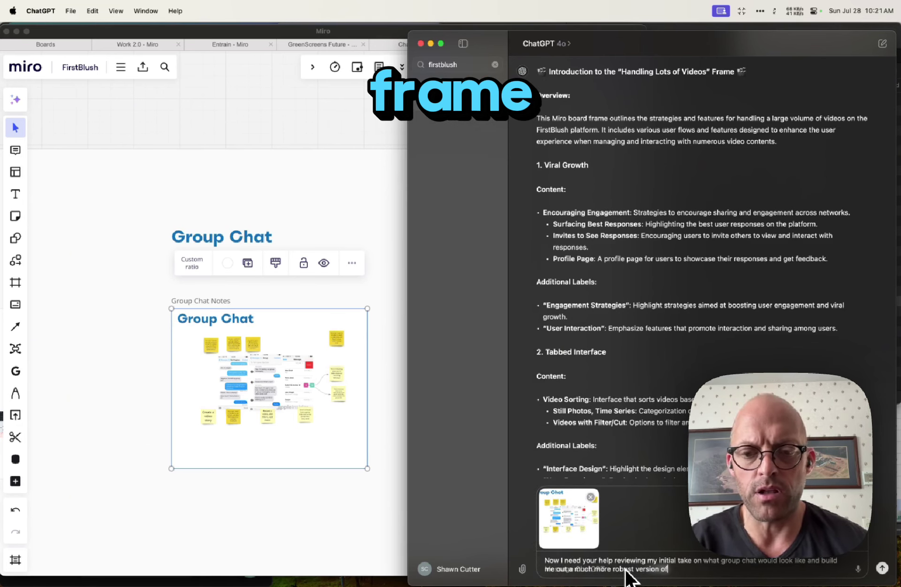
text( out a much more robust version of this frame along with the labels desc)
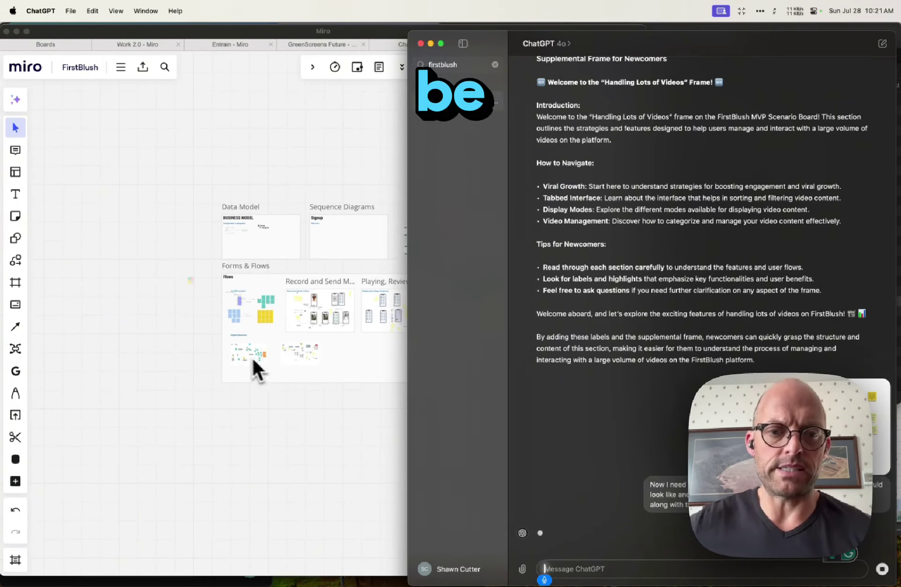
scroll(240, 352, up, 3)
text(That's gonna be)
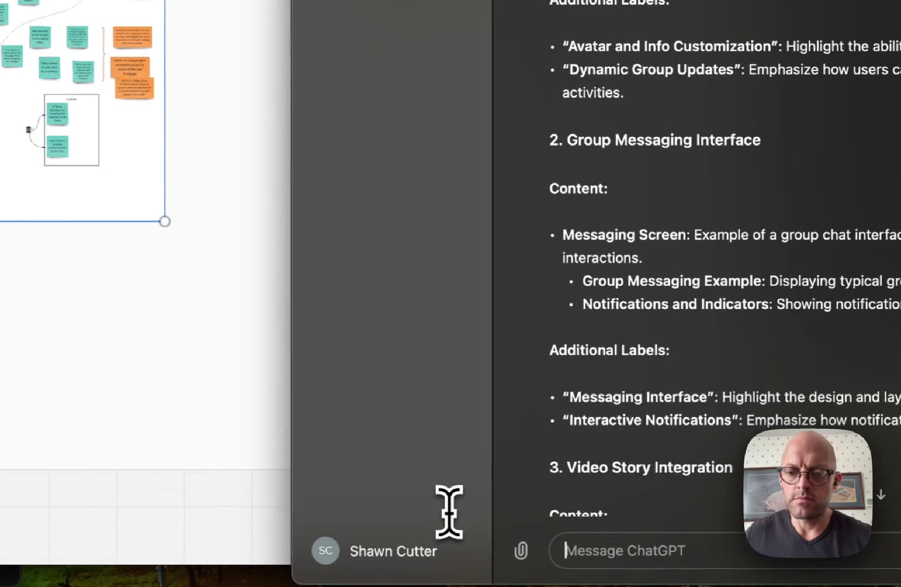
Paste the FirstBlush Scenarios frame, begin the prompt 'This is', and dictate the rest by voice
key(super+v)
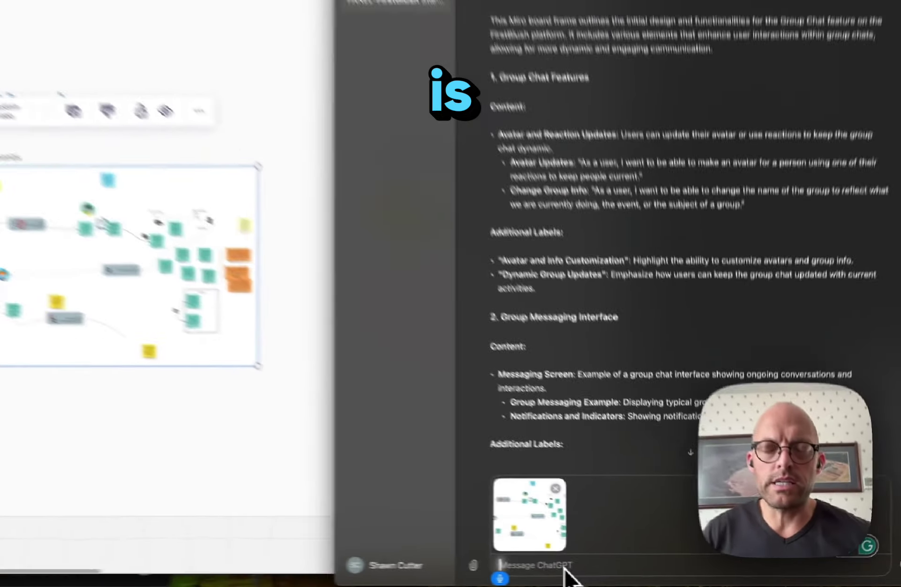
text(This is)
key(F5)
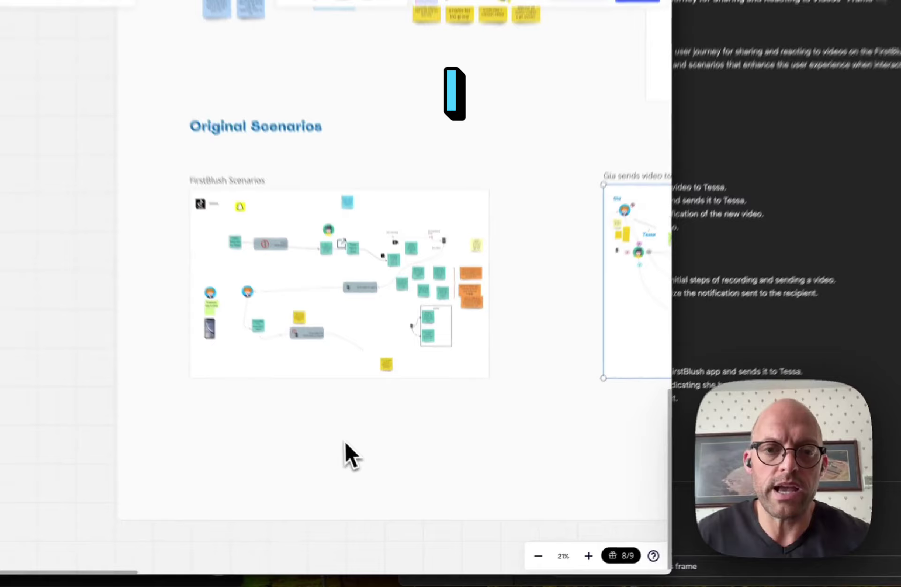
Pan and zoom through the response-capture scenario notes until the whole frame is visible
scroll(274, 291, up, 3)
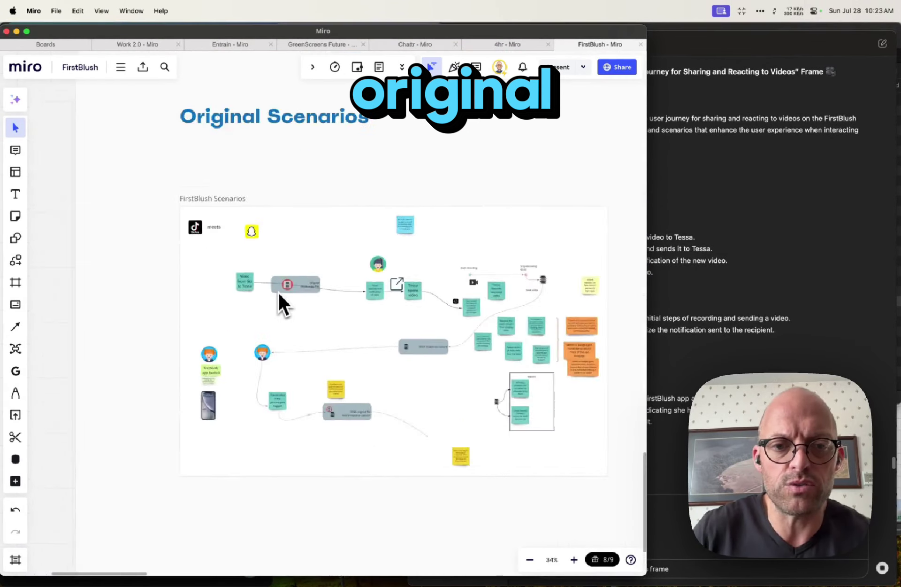
scroll(278, 293, up, 5)
scroll(278, 293, down, 2)
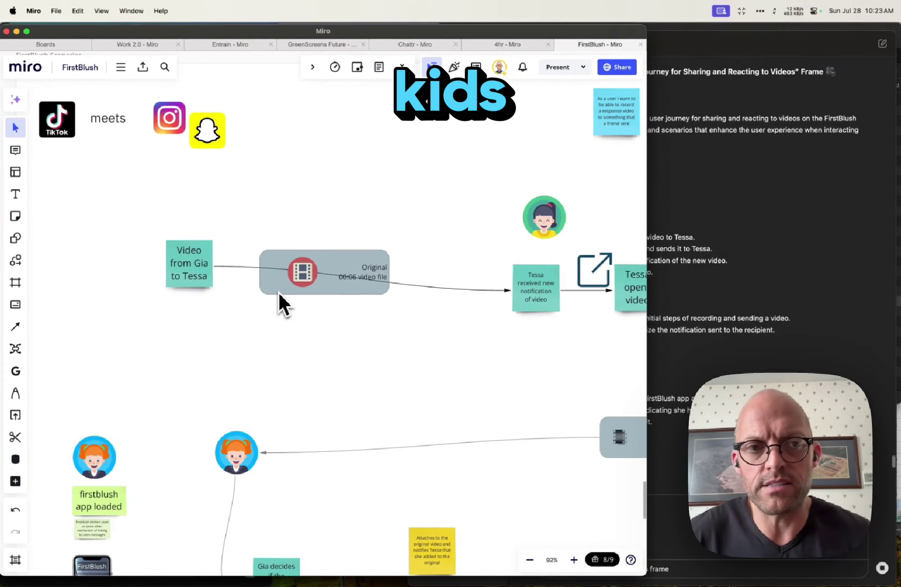
scroll(279, 305, down, 1)
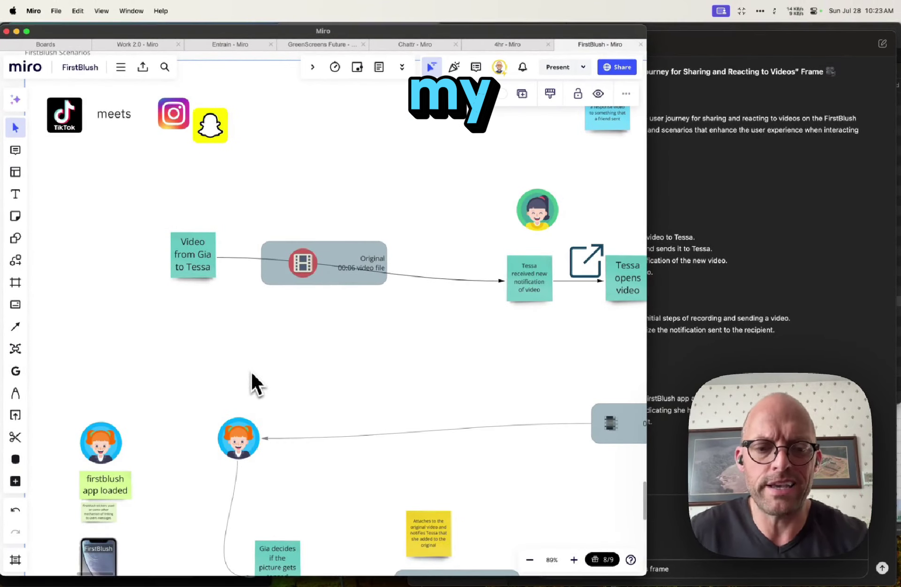
scroll(254, 370, down, 5)
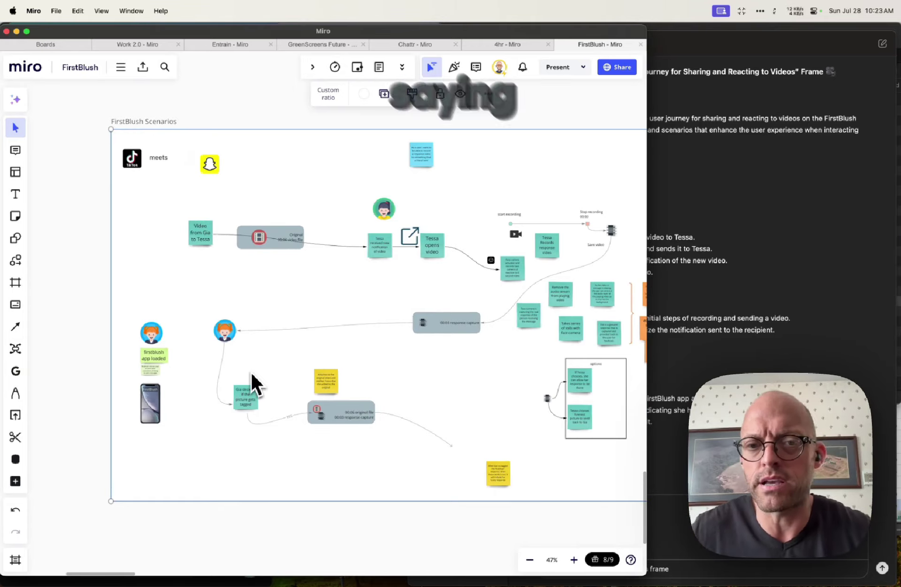
scroll(292, 374, up, 5)
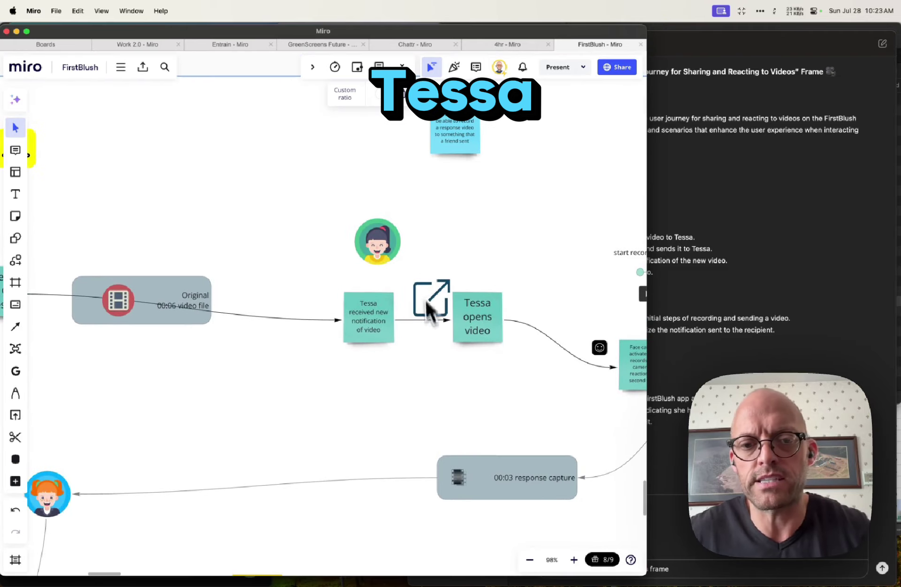
scroll(334, 350, down, 4)
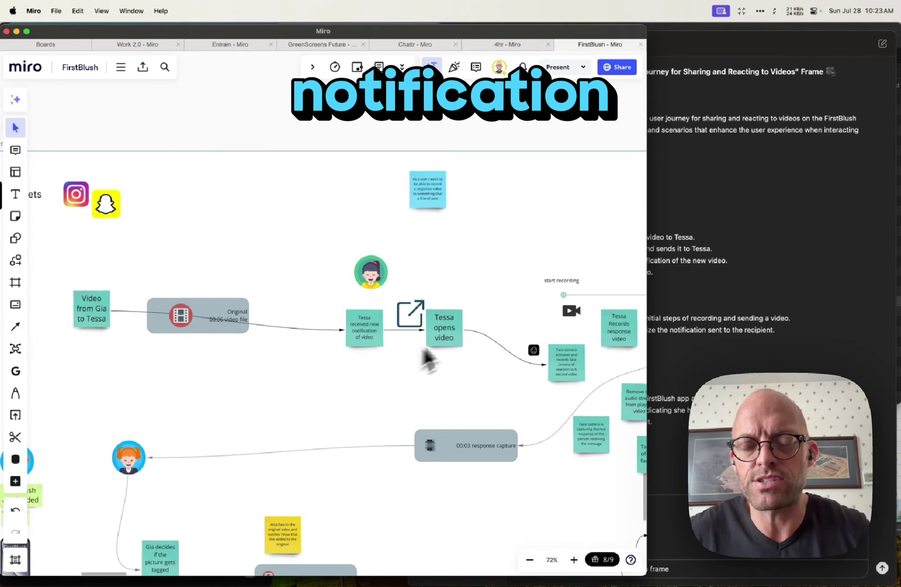
scroll(388, 319, right, 5)
scroll(393, 332, up, 7)
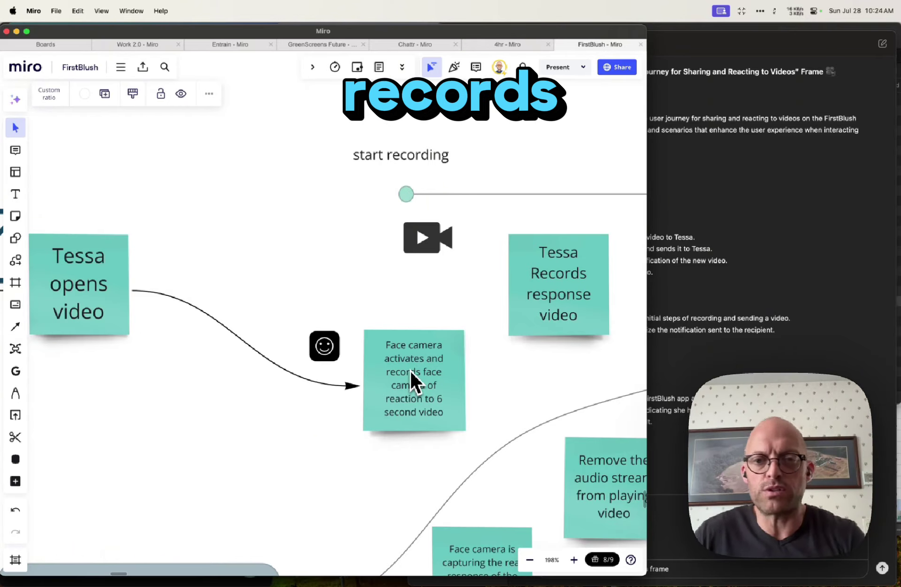
scroll(420, 365, down, 5)
scroll(420, 364, right, 2)
scroll(415, 362, down, 3)
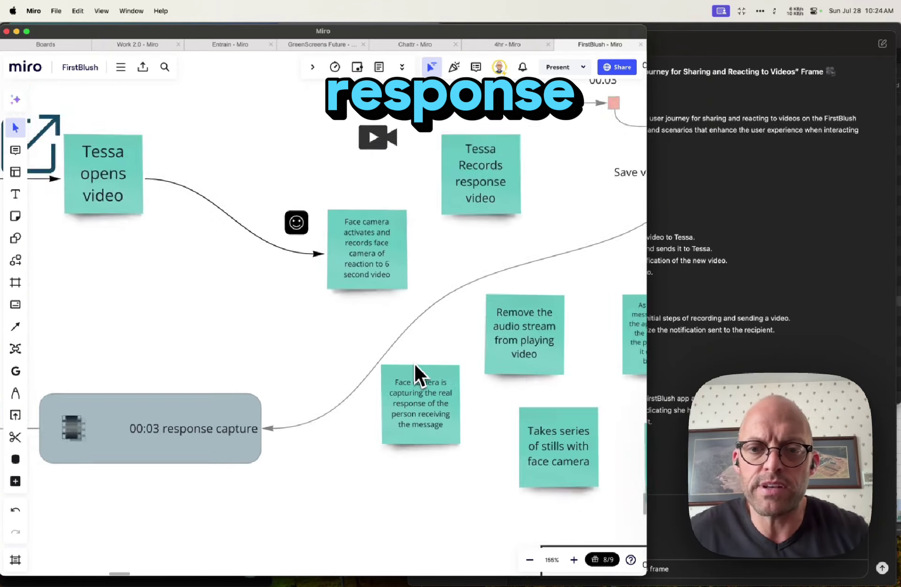
scroll(414, 362, down, 6)
scroll(338, 399, left, 3)
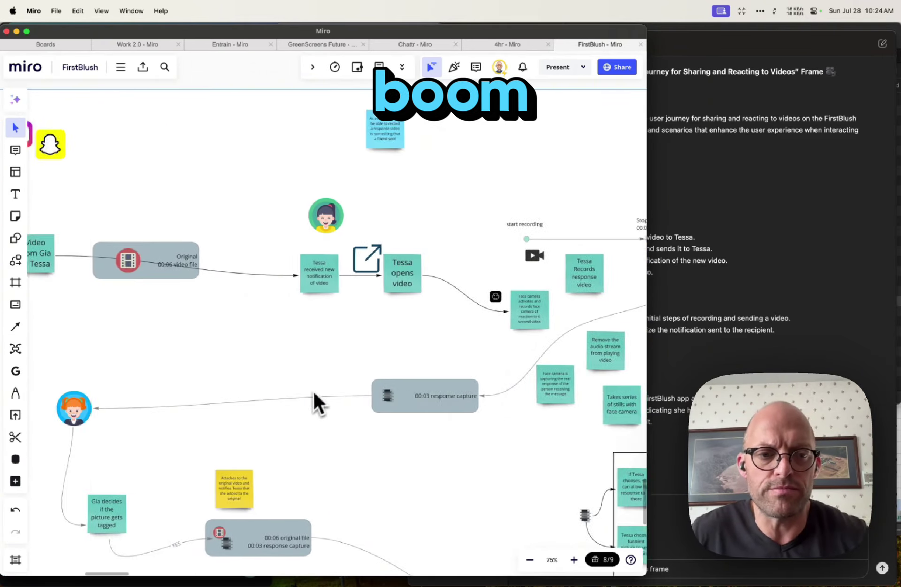
scroll(300, 397, left, 4)
scroll(270, 412, down, 5)
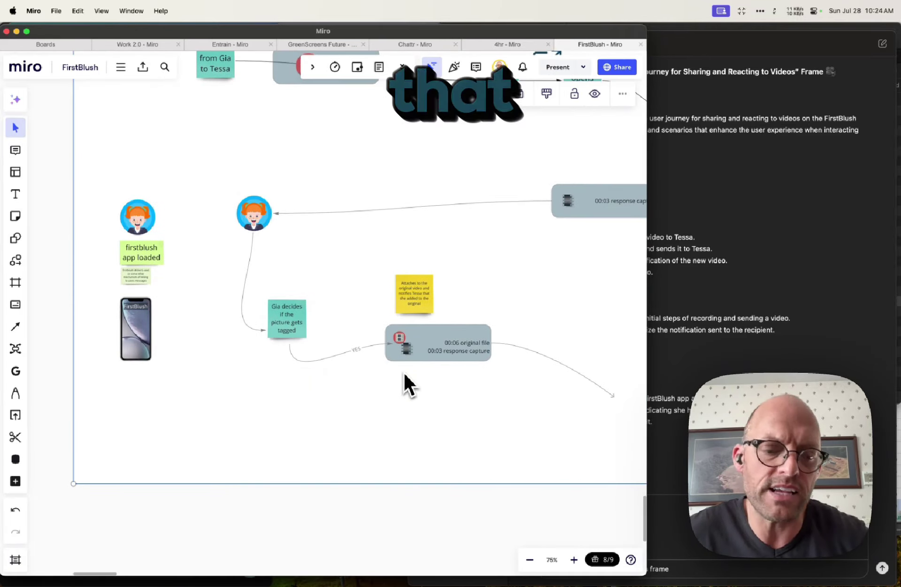
scroll(401, 372, right, 4)
scroll(396, 370, right, 5)
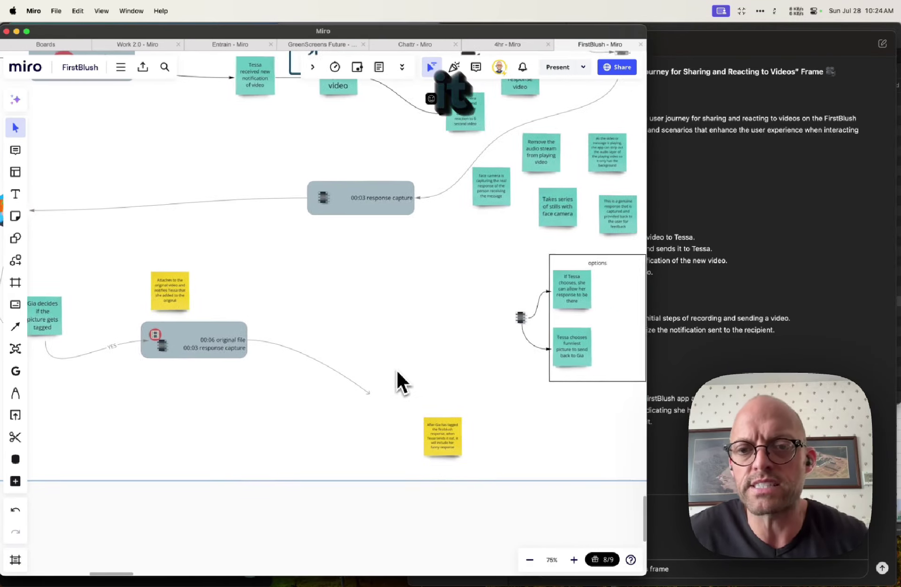
scroll(393, 368, down, 5)
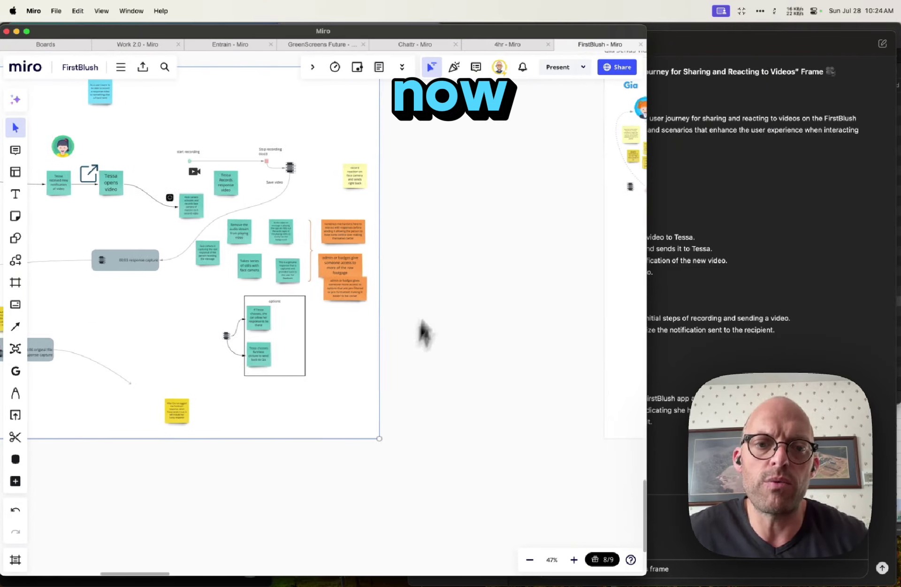
Pan from the Tessa and Chad persona graph to Marcus, then zoom into the '7 hours later' video grid
scroll(241, 287, right, 10)
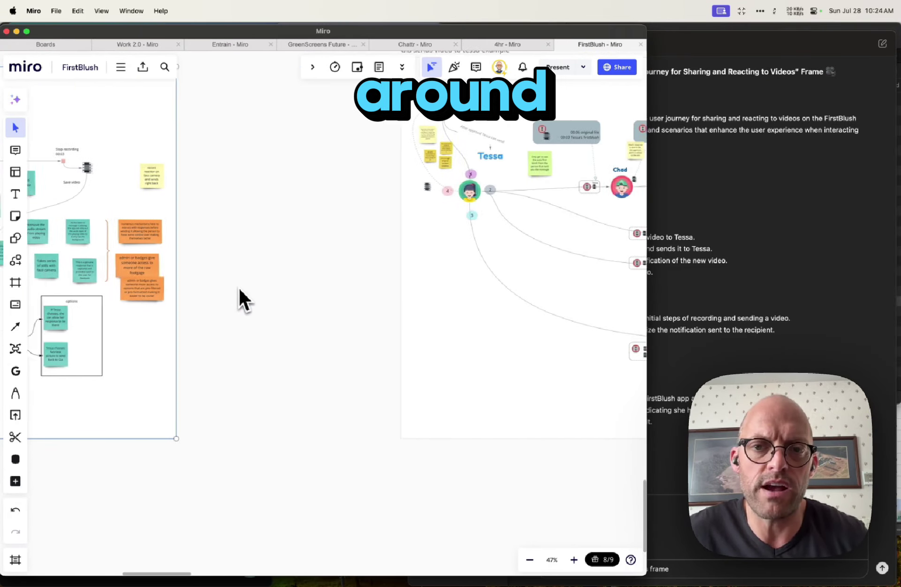
scroll(241, 285, up, 3)
scroll(253, 290, up, 8)
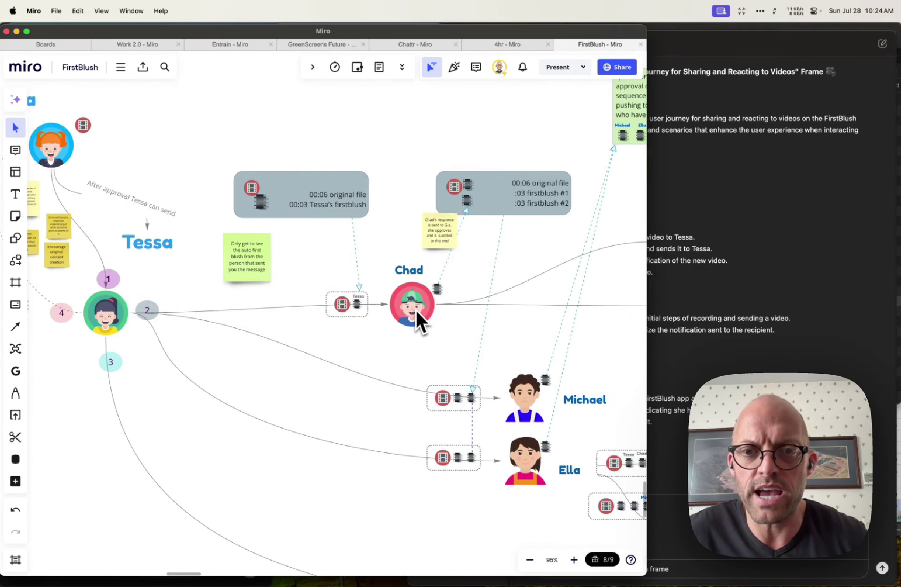
scroll(416, 308, right, 1)
scroll(506, 326, down, 2)
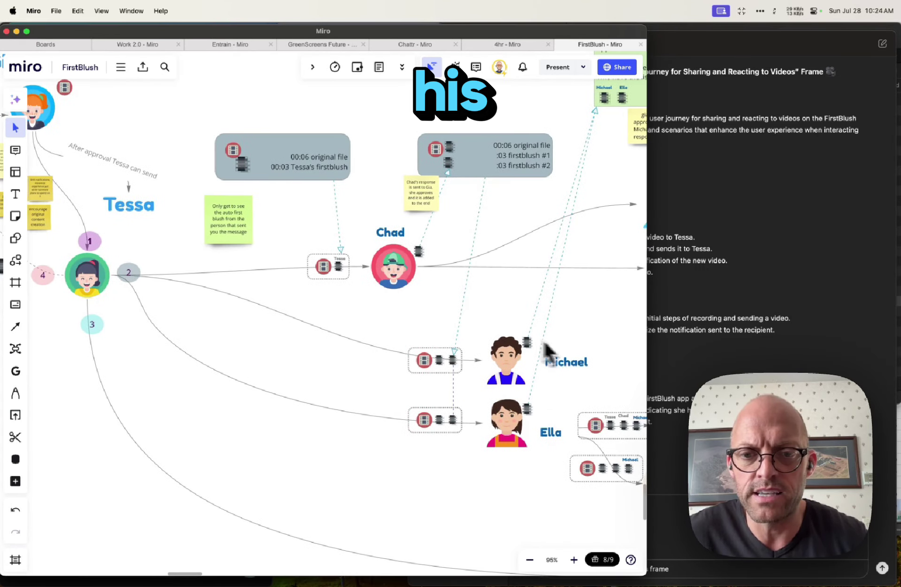
scroll(533, 366, right, 12)
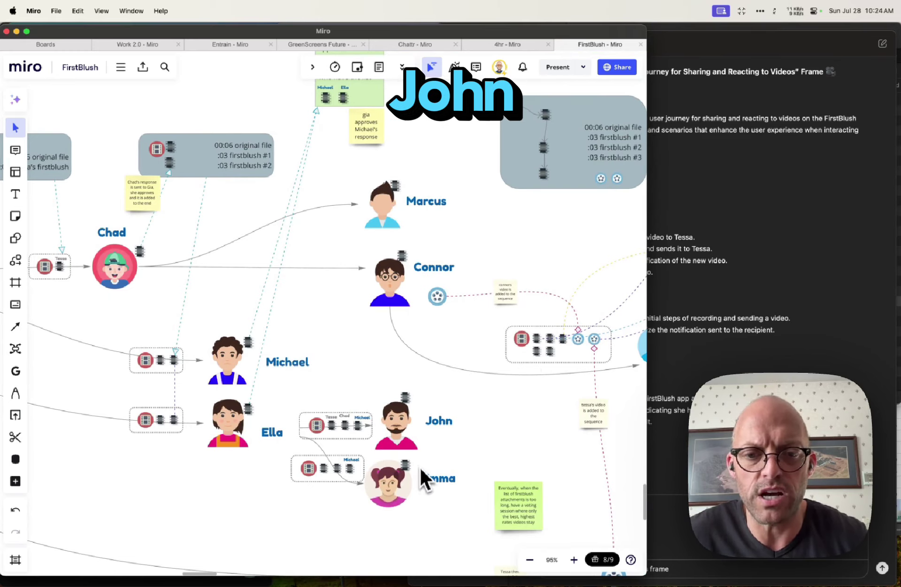
scroll(423, 464, down, 5)
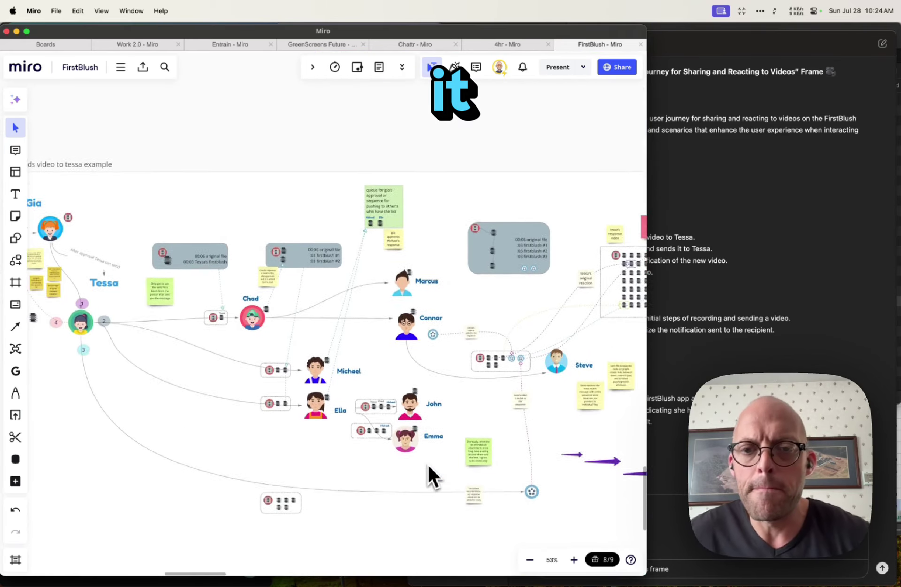
scroll(427, 463, right, 10)
scroll(301, 257, left, 5)
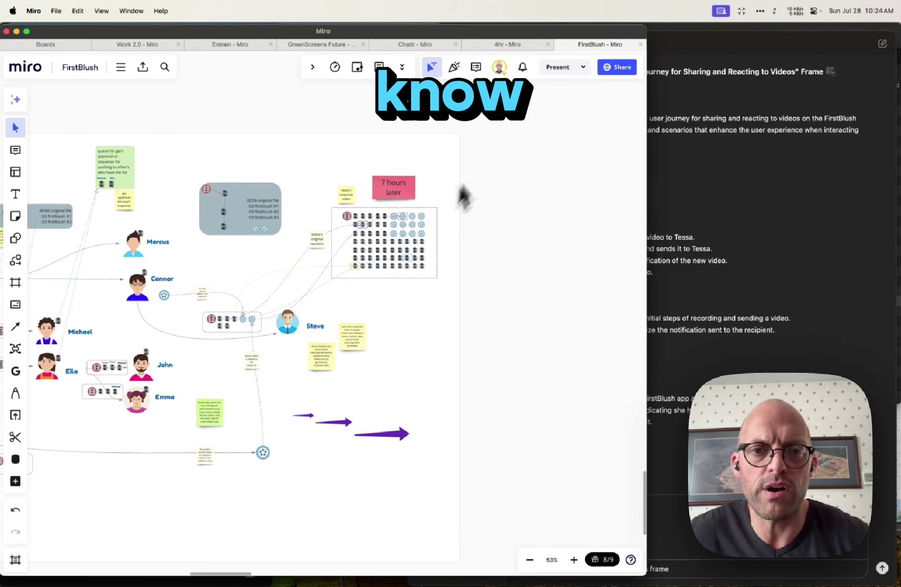
scroll(410, 282, up, 5)
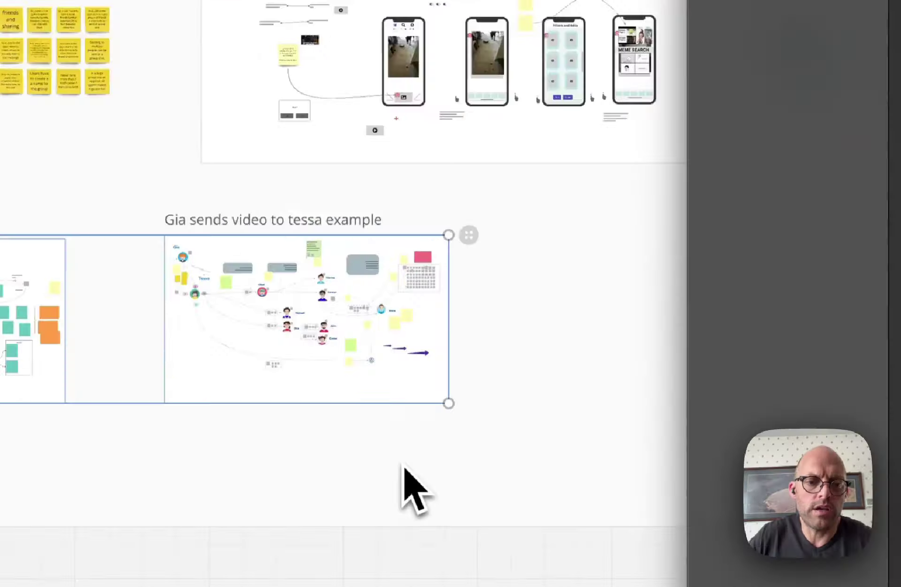
Request user sign-up sequence diagrams and anything else needed to complete the Signup frame
scroll(403, 482, up, 10)
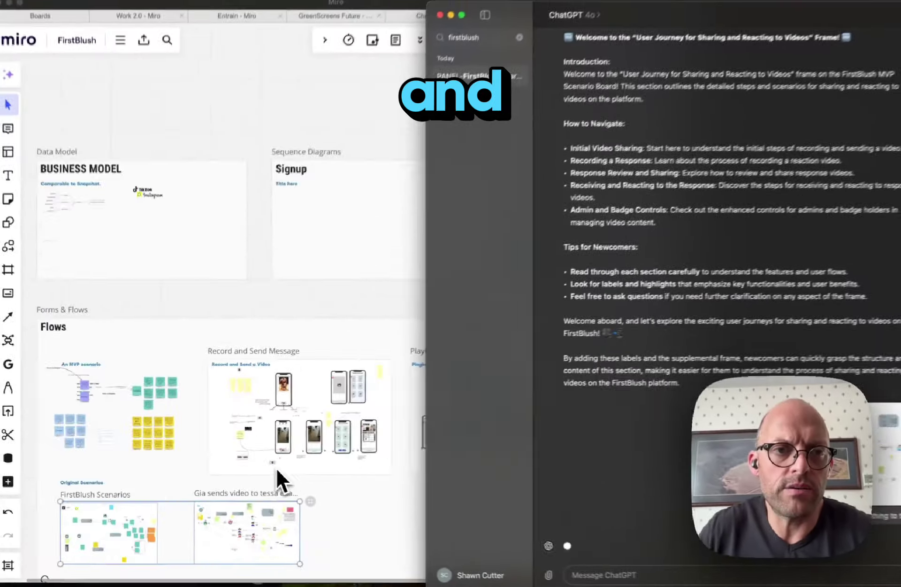
scroll(407, 464, down, 5)
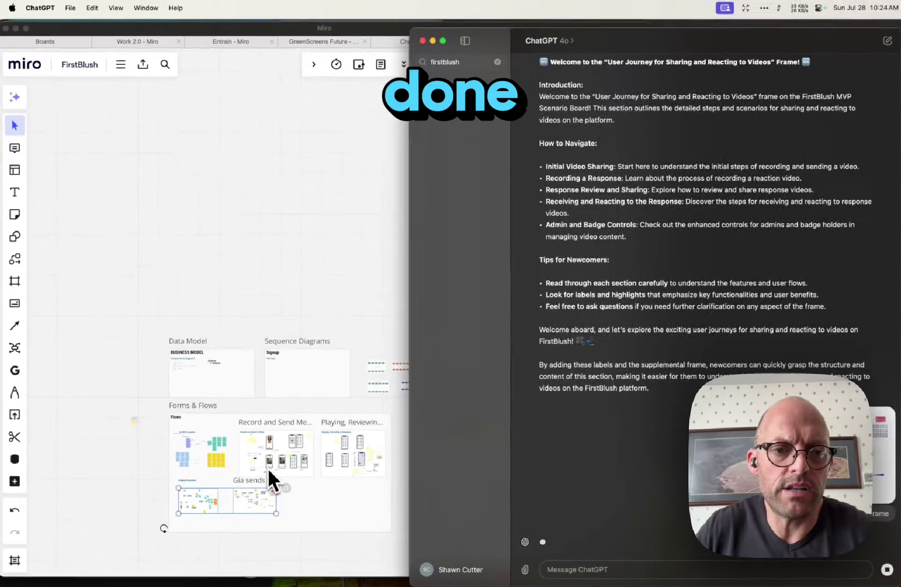
scroll(98, 251, up, 5)
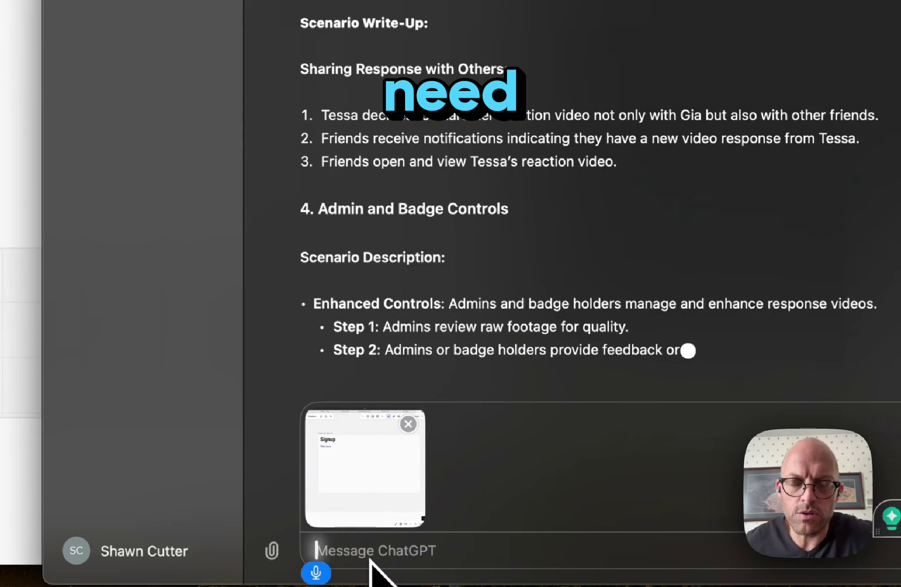
text(I need you to build me the)
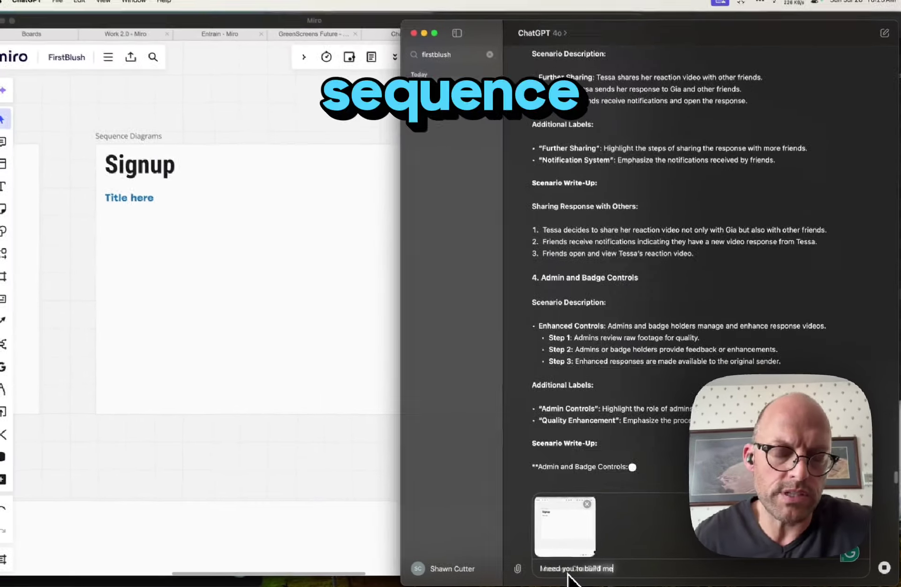
text( sequence diagrams for)
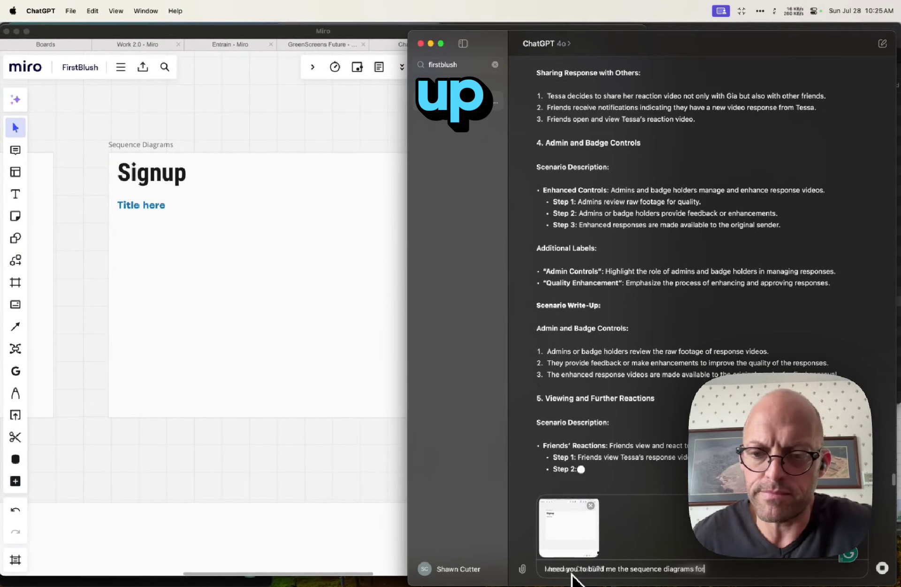
text( user sign up. And b)
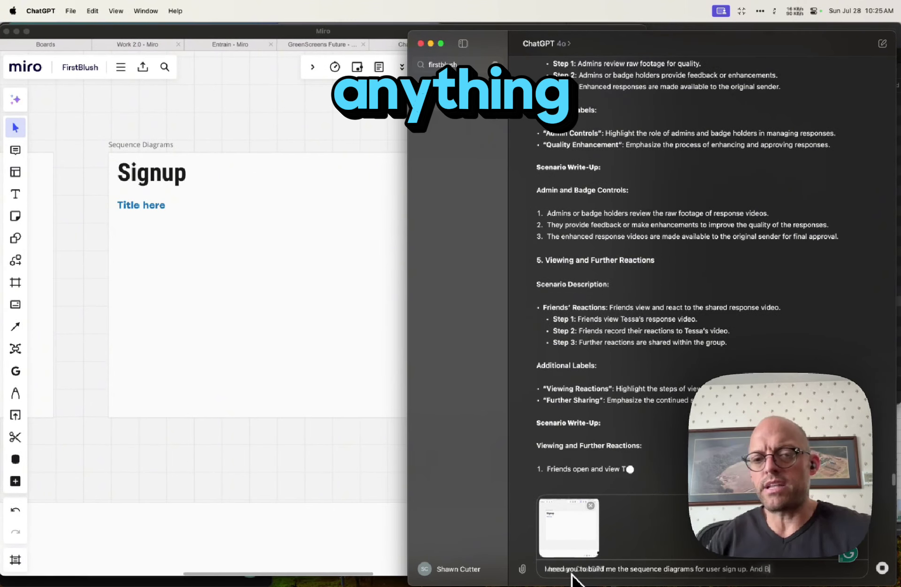
text(uild out anything that I need to complete)
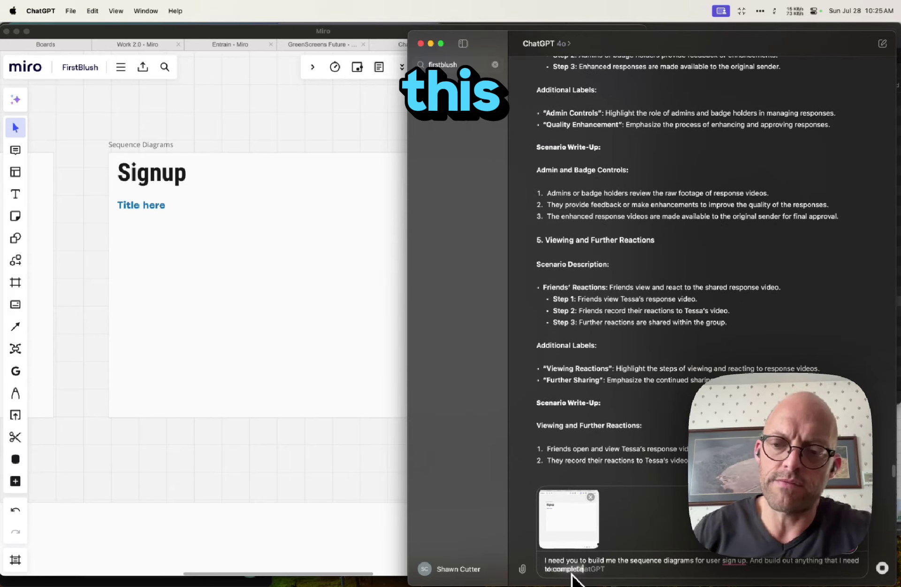
text( this frame.)
key(Return)
Type a follow-up asking for help building out the Business Model frame for potential investors
text(No, I need your)
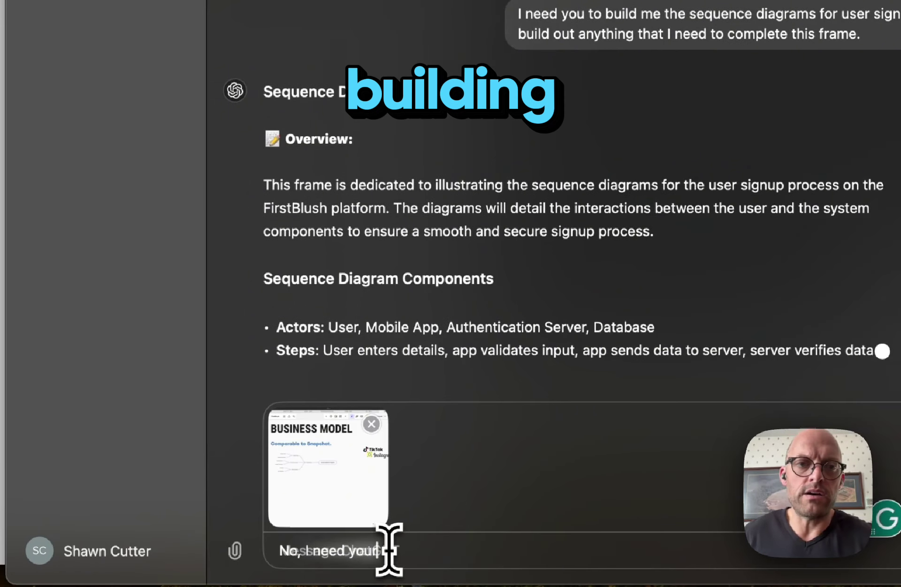
text( help building out this)
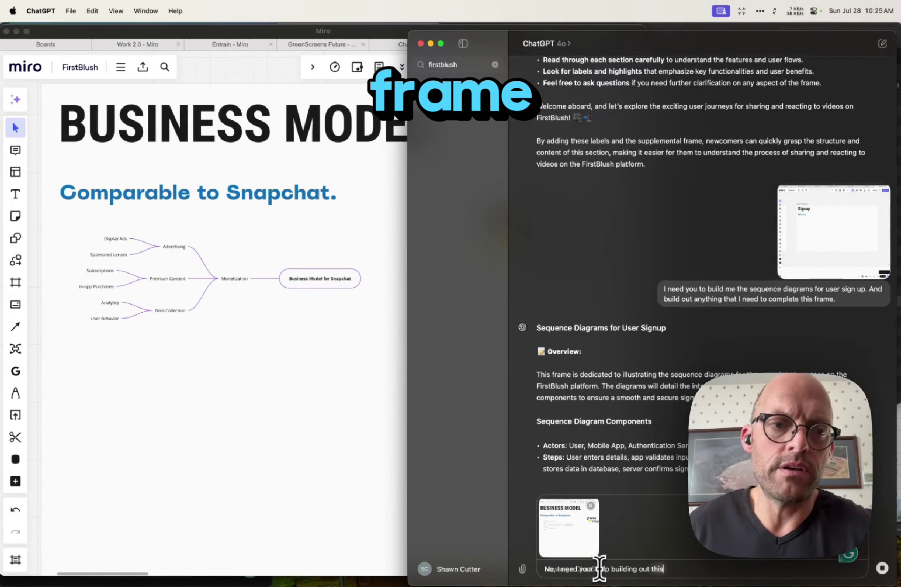
text( frame and doing it and the way)
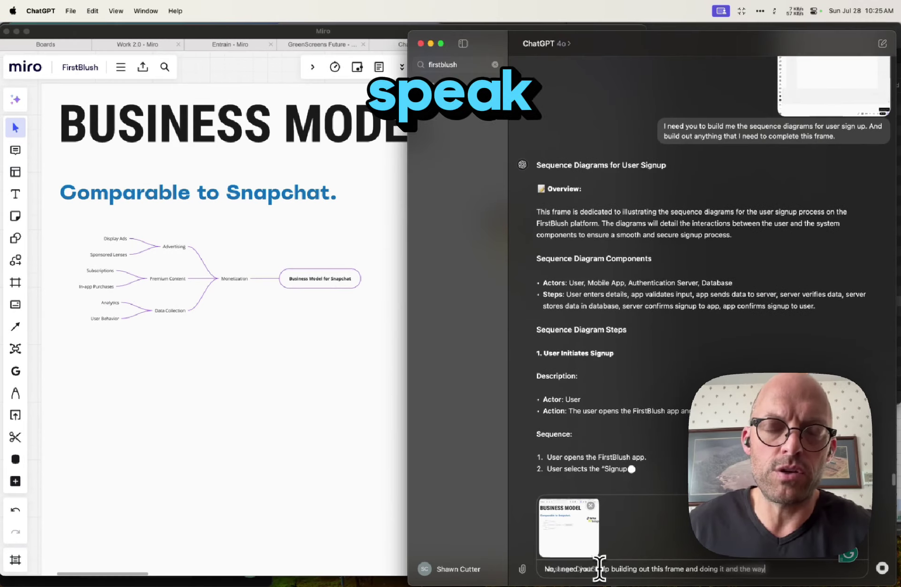
text( a potential)
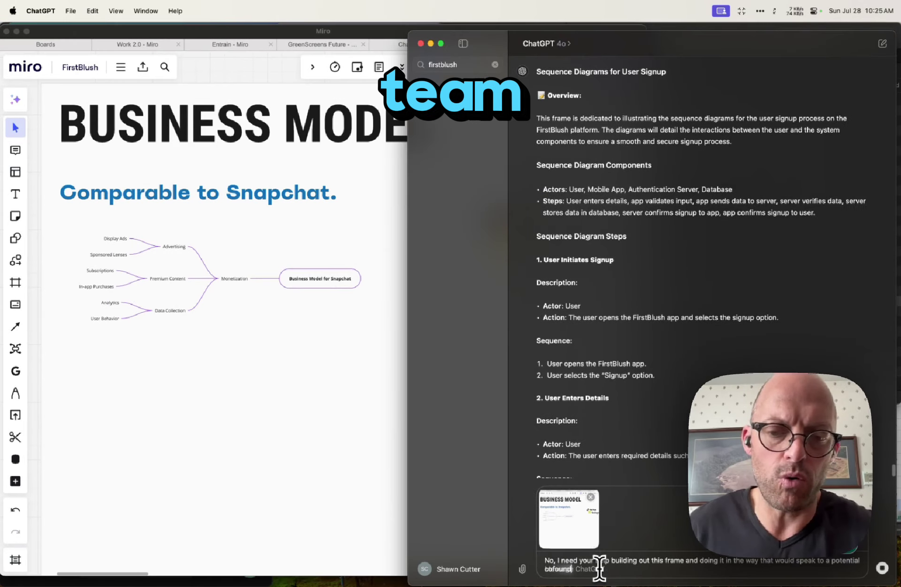
text( investor)
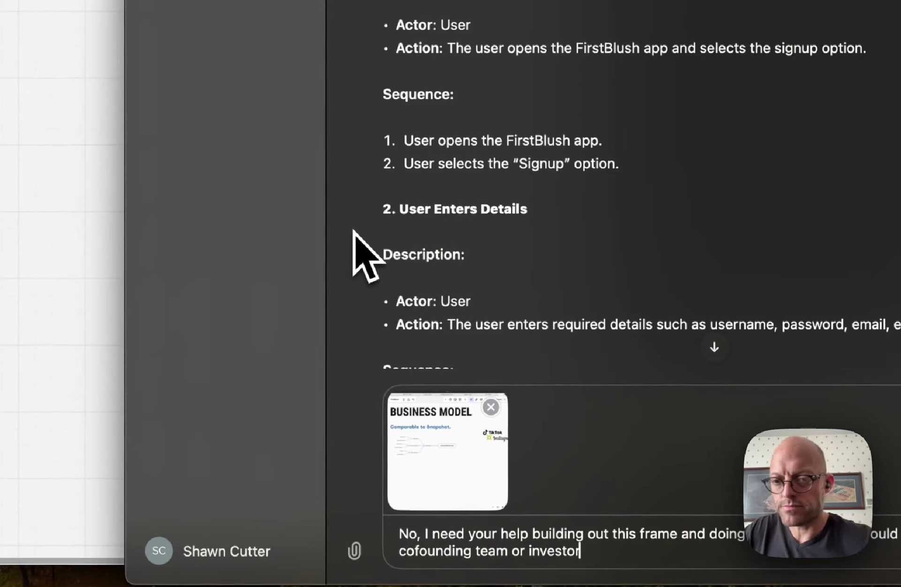